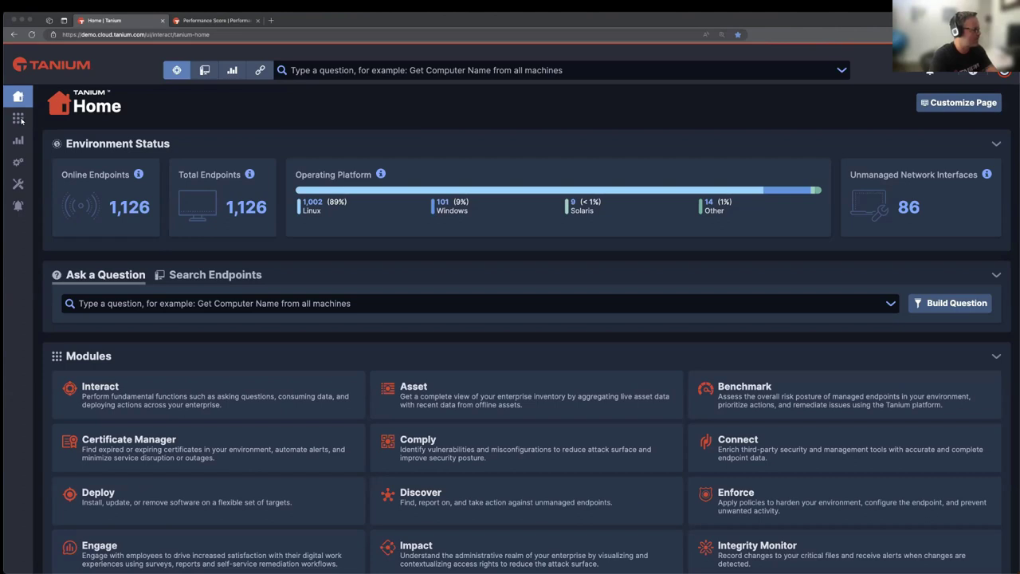
Open the Performance module's Performance Score page and review the score summary and the average score by criticality chart
left_click(19, 119)
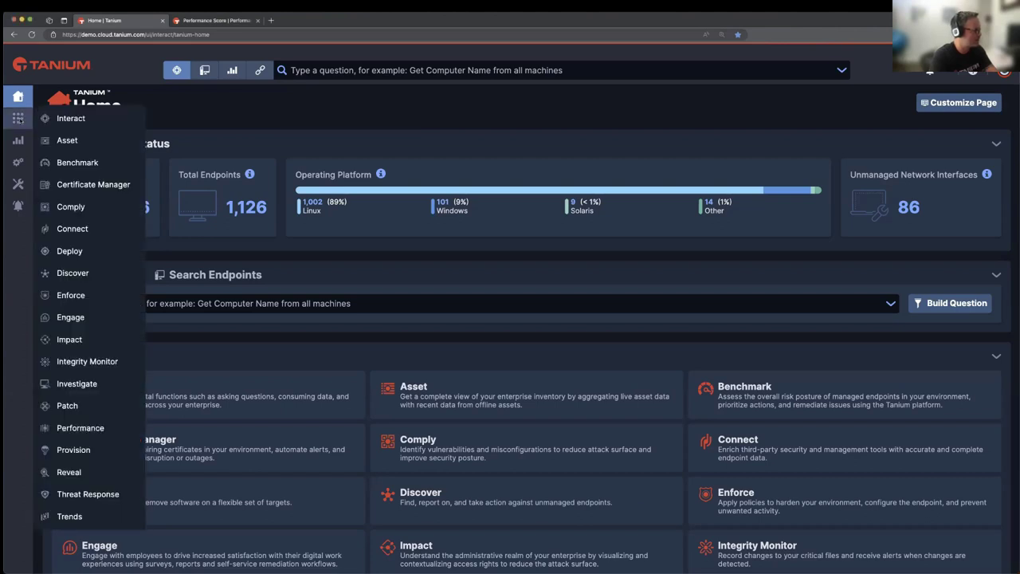
mouse_move(104, 435)
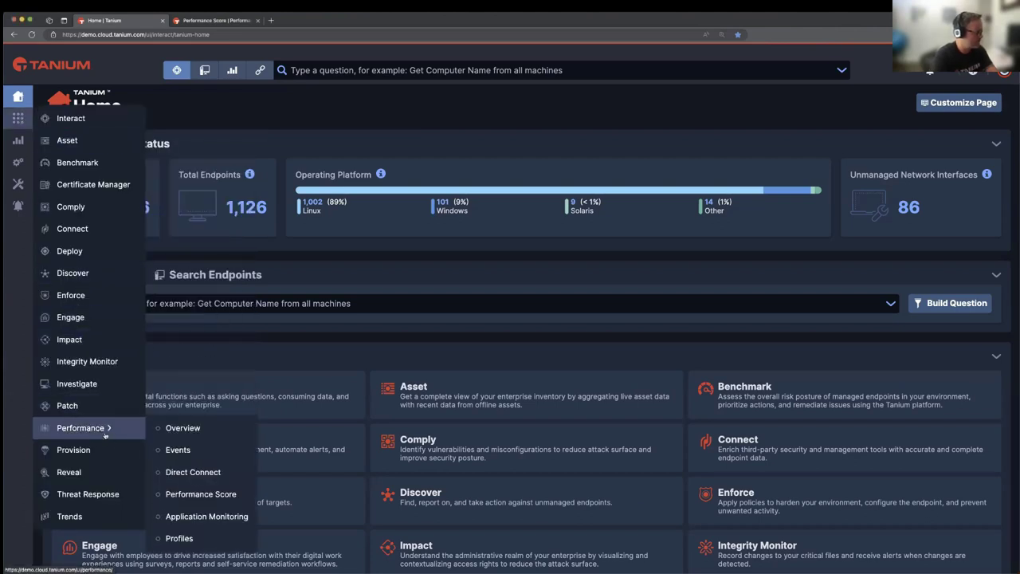
left_click(180, 492)
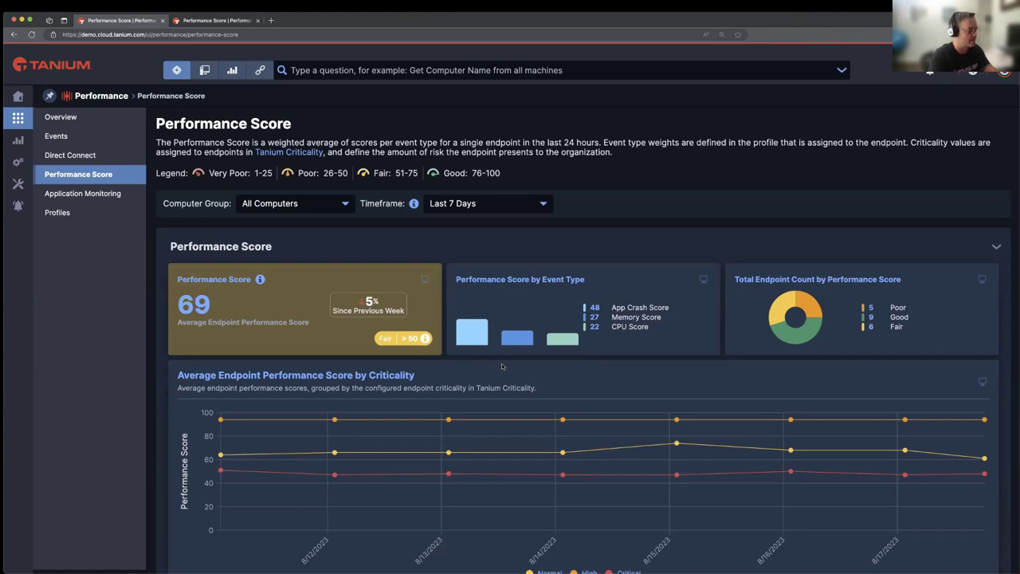
scroll(501, 364, "down", 4)
scroll(503, 368, "up", 1)
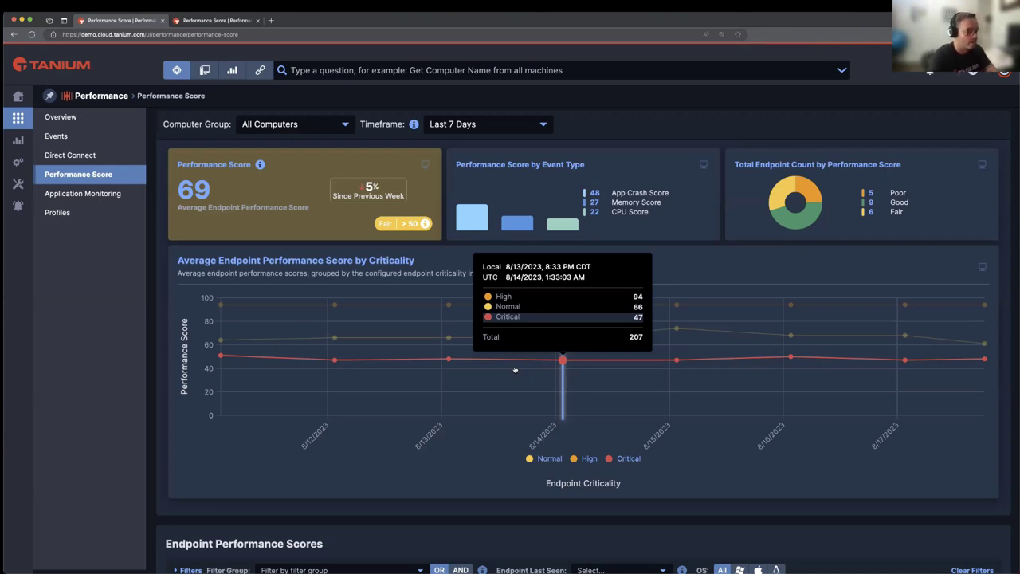
Sort the Endpoint Performance Scores table by Performance Score in ascending order and look through the listed endpoints
scroll(515, 369, "down", 5)
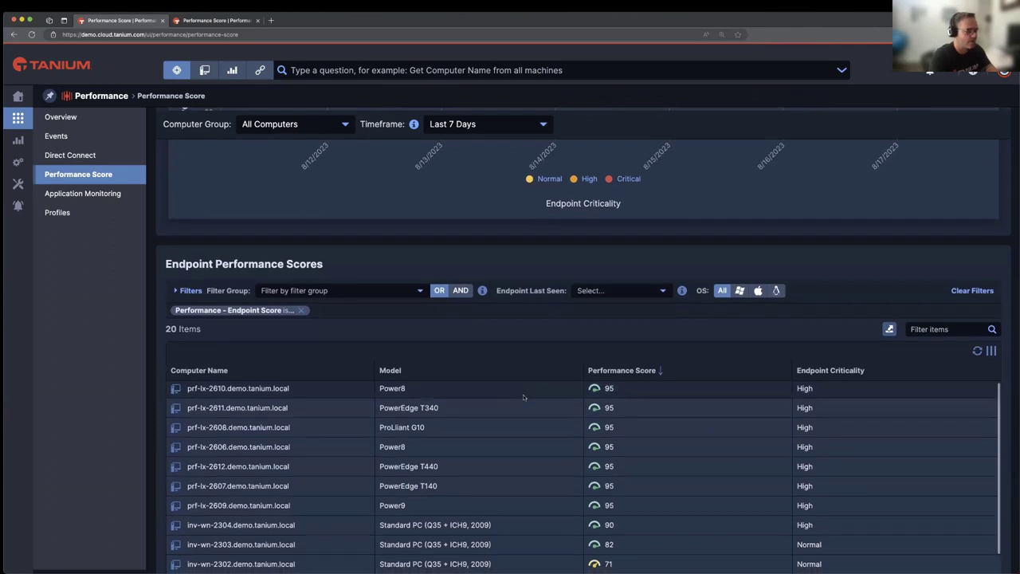
scroll(558, 403, "down", 3)
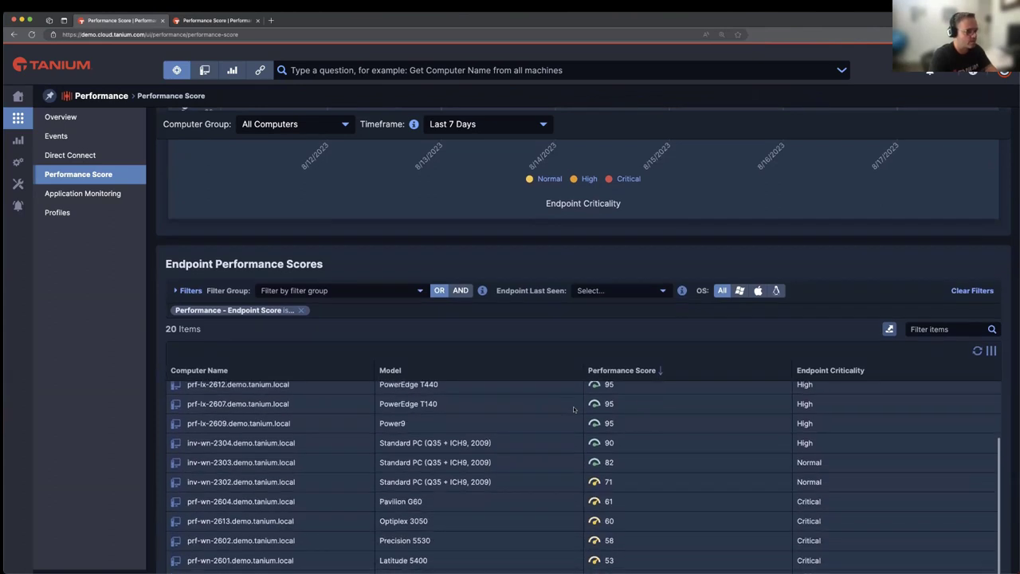
left_click(675, 372)
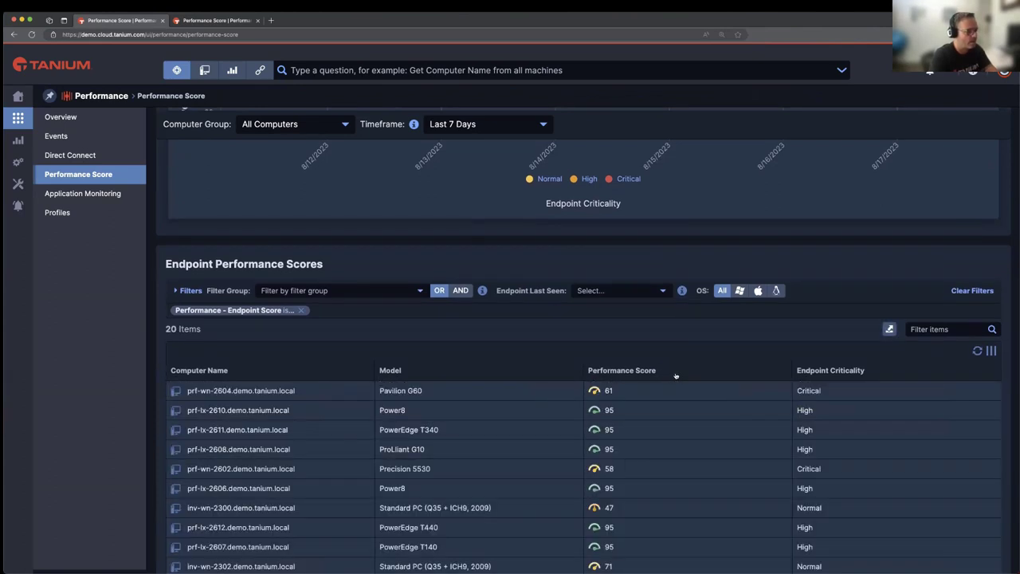
left_click(676, 372)
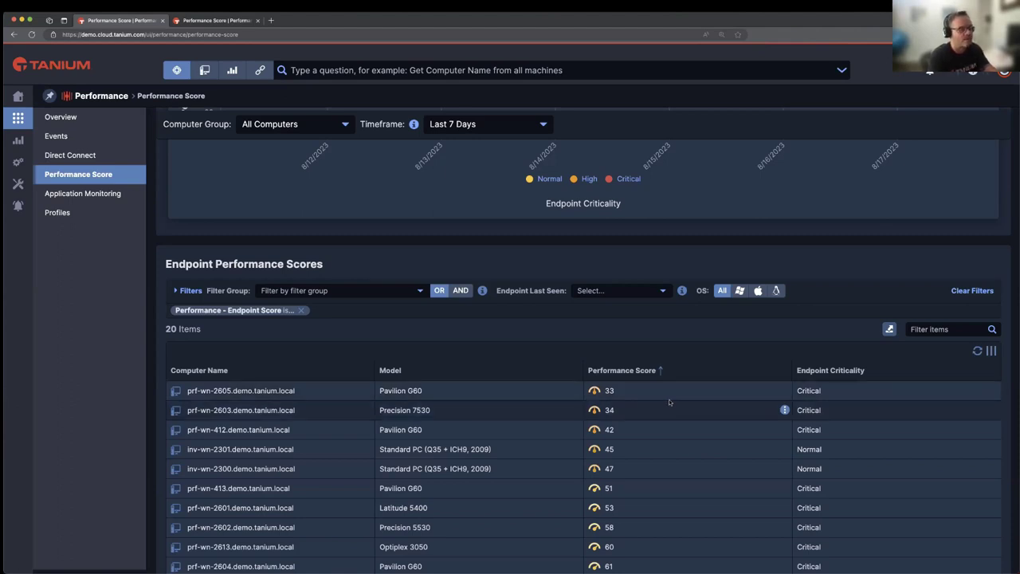
scroll(669, 401, "down", 3)
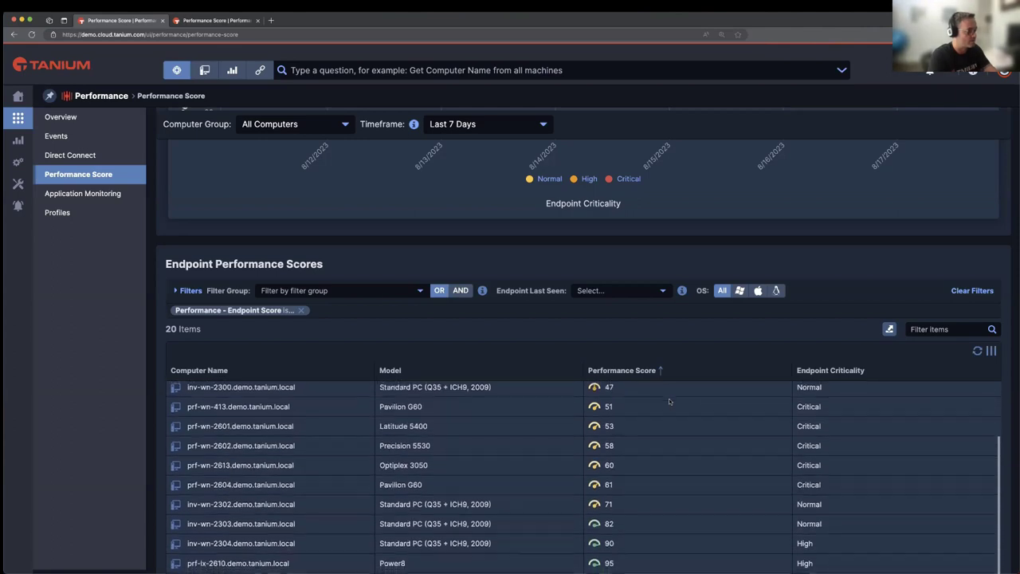
scroll(670, 402, "up", 3)
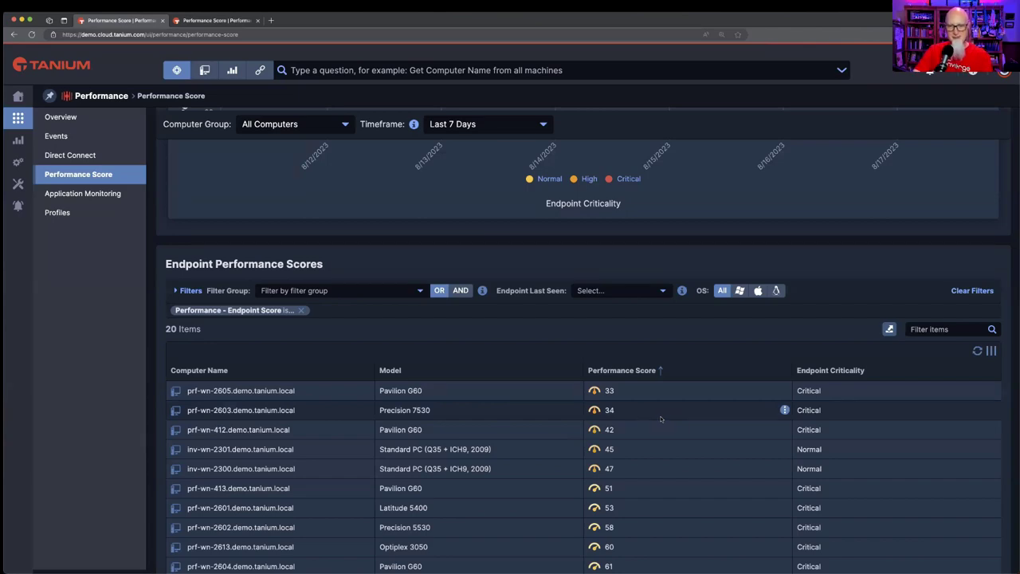
Open the Performance Score by Event Type report and filter its items by 2602
scroll(661, 418, "up", 10)
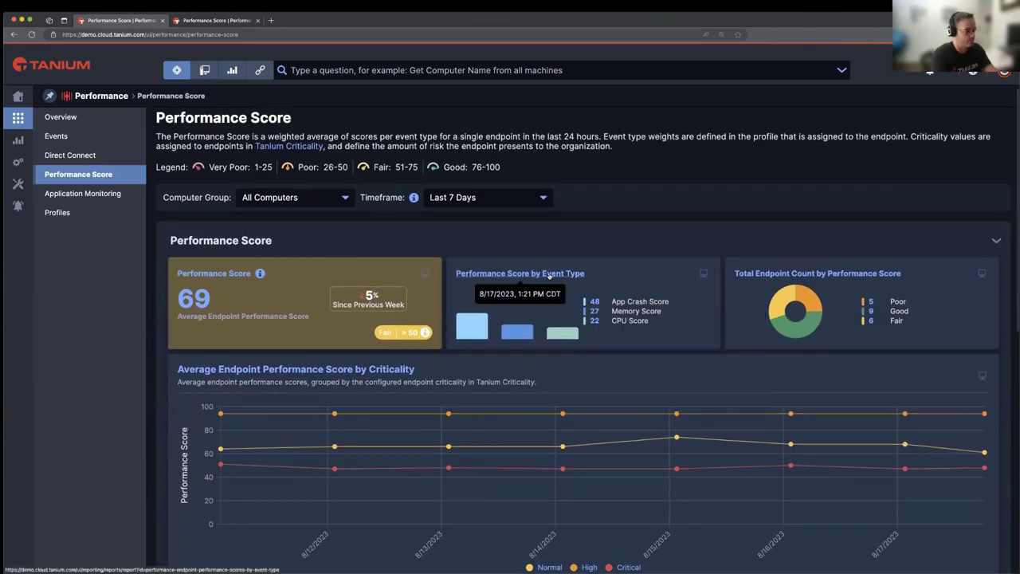
left_click(549, 274)
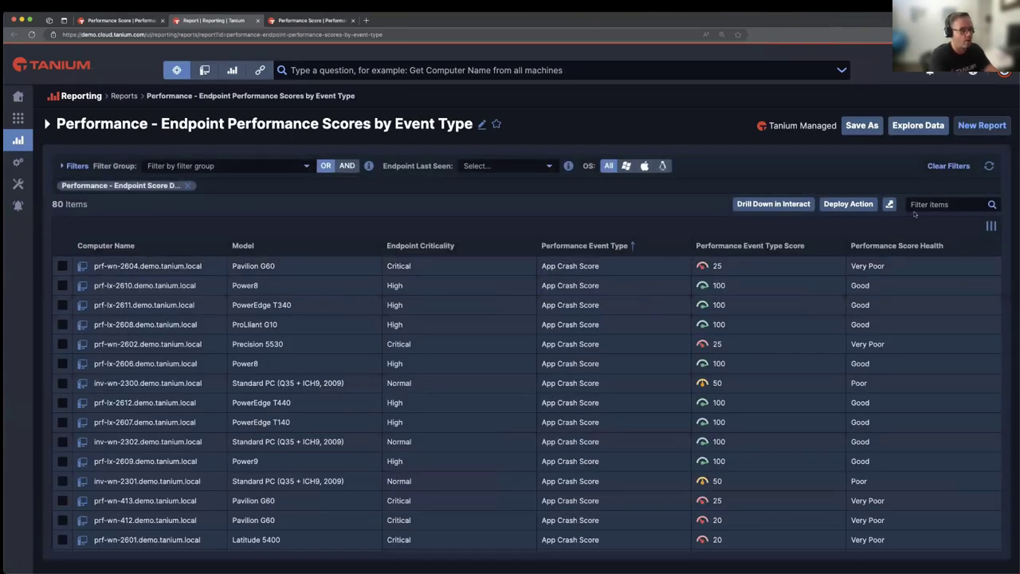
left_click(915, 205)
type("2602")
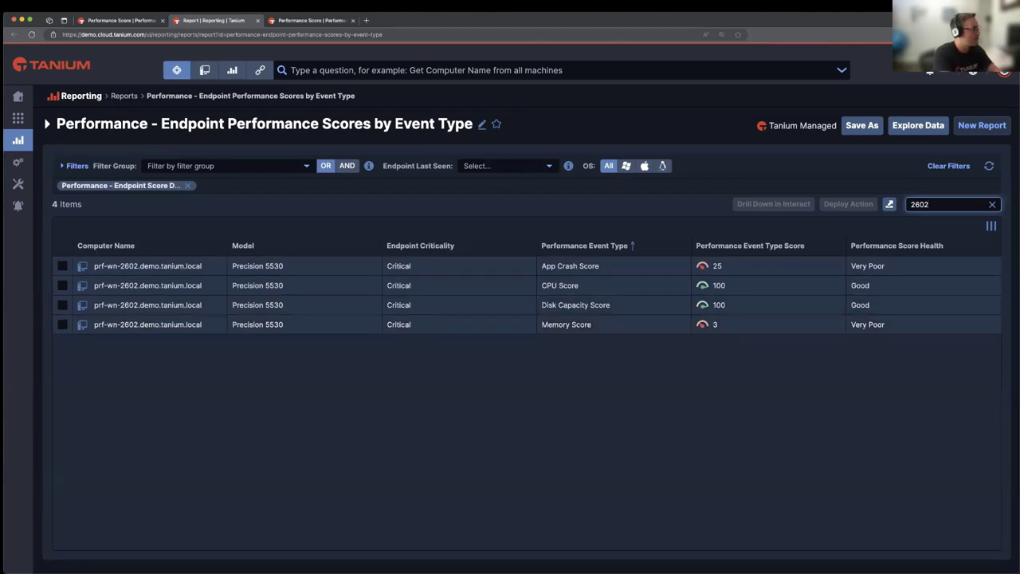
Open the Engage module's overview and review its survey and digital employee experience metrics
left_click(19, 119)
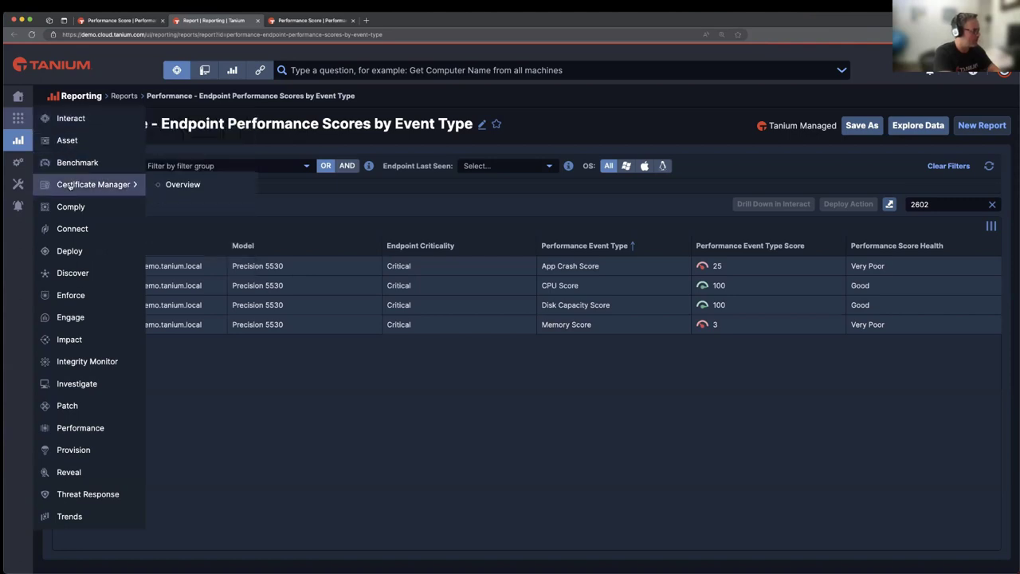
mouse_move(70, 317)
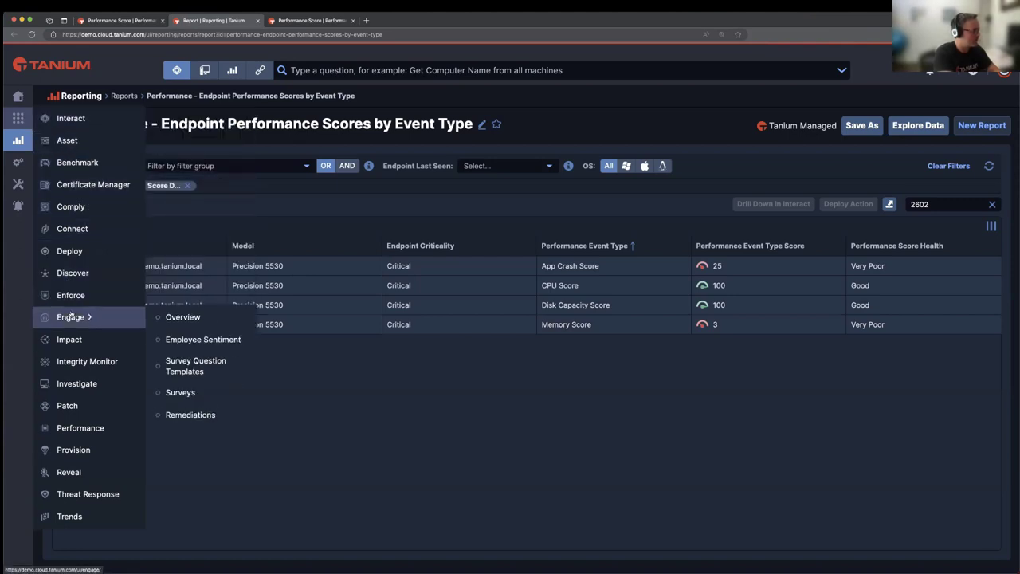
left_click(177, 318)
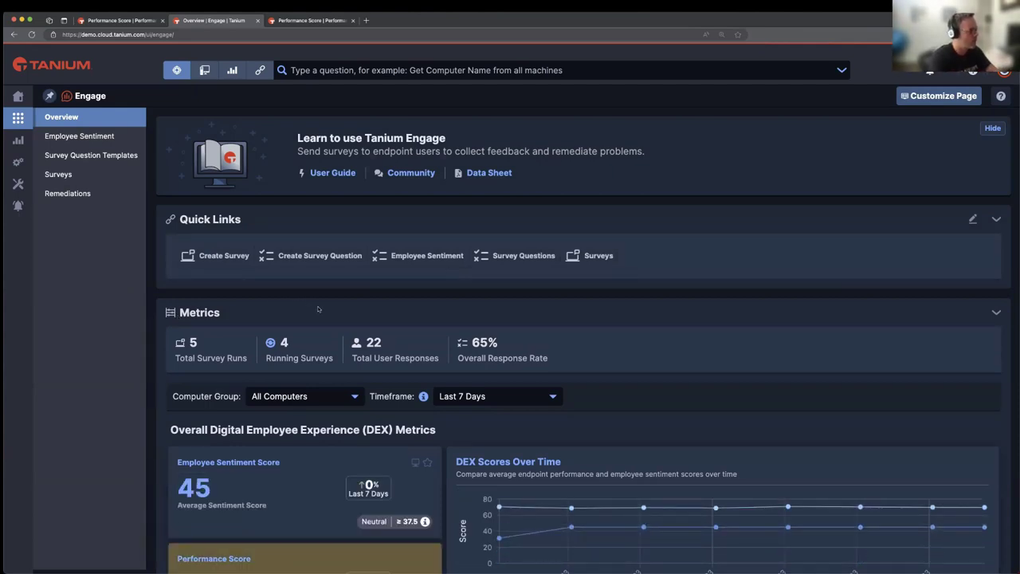
scroll(318, 308, "down", 1)
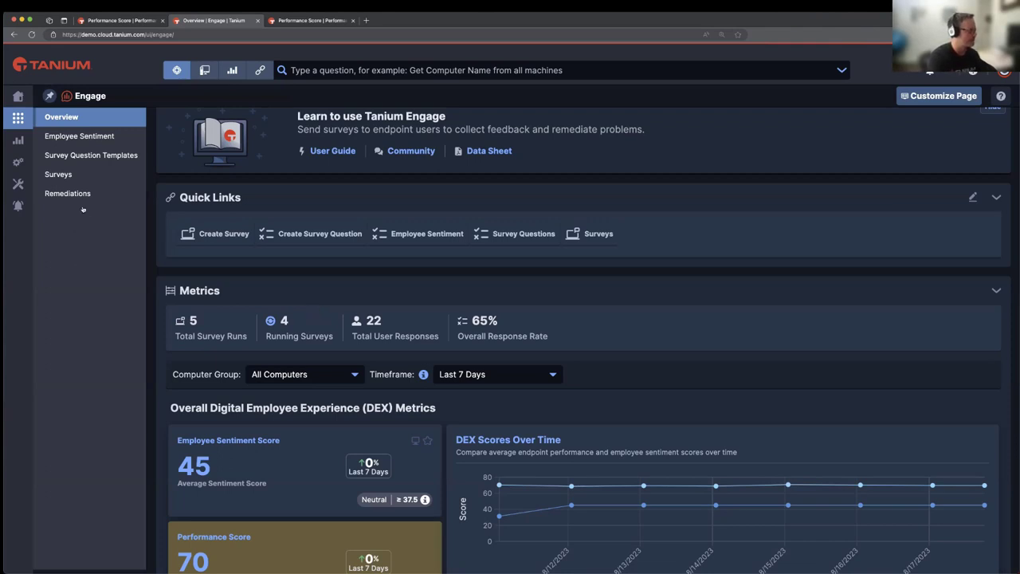
Open the Low Disk Space survey from the Engage surveys list and examine its results, responses and trigger conditions
left_click(62, 174)
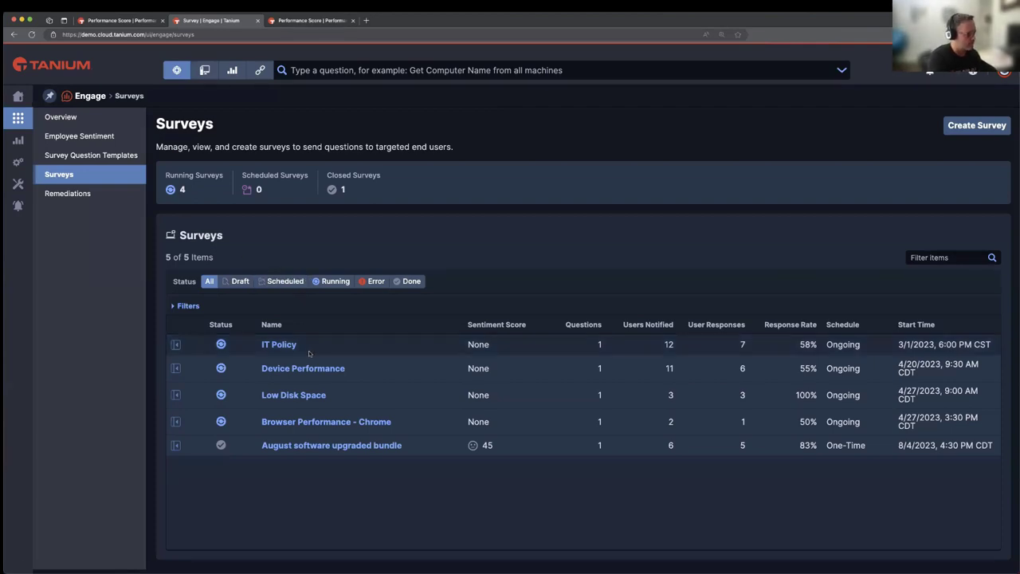
left_click(305, 396)
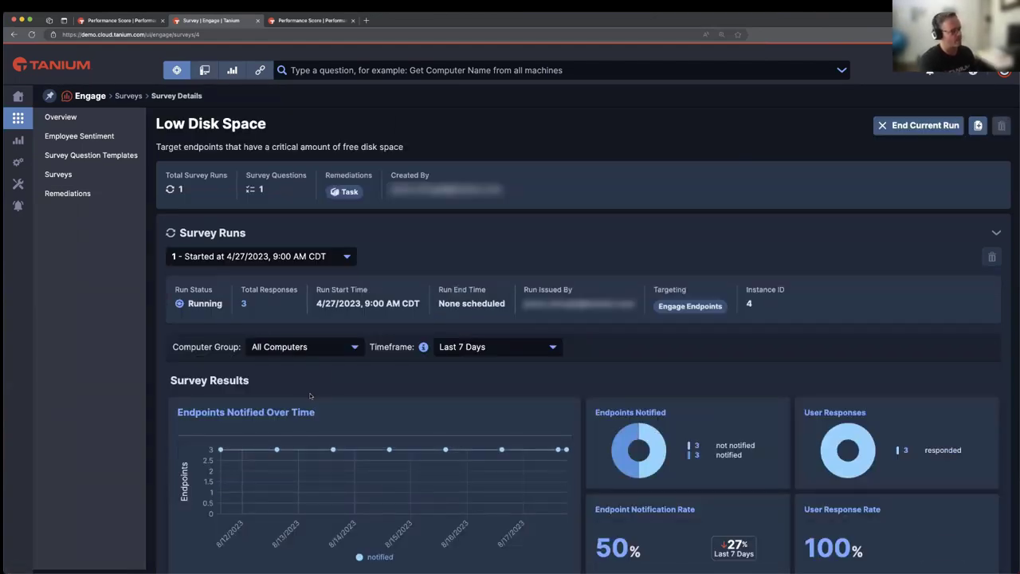
scroll(358, 396, "down", 5)
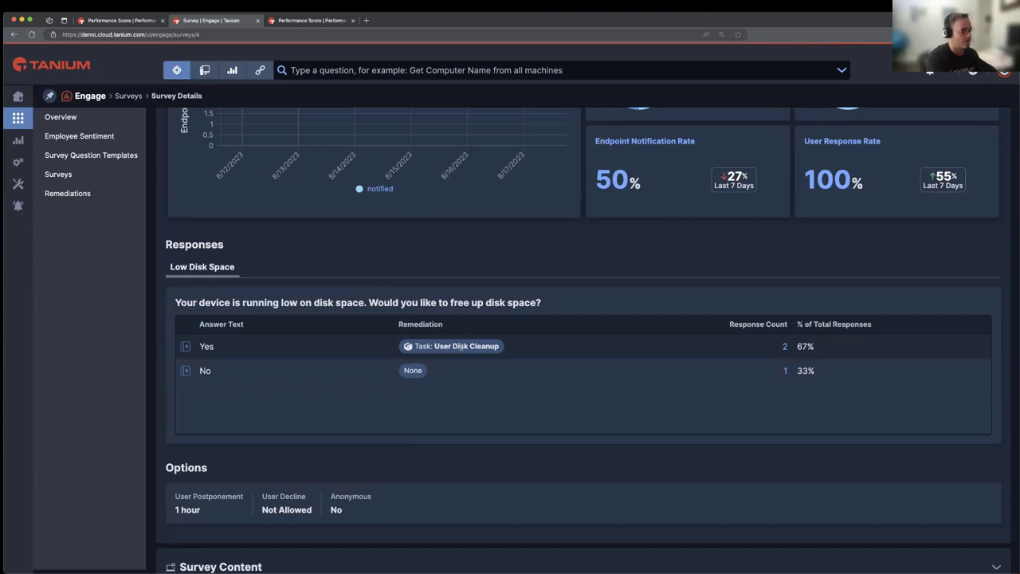
scroll(467, 381, "down", 5)
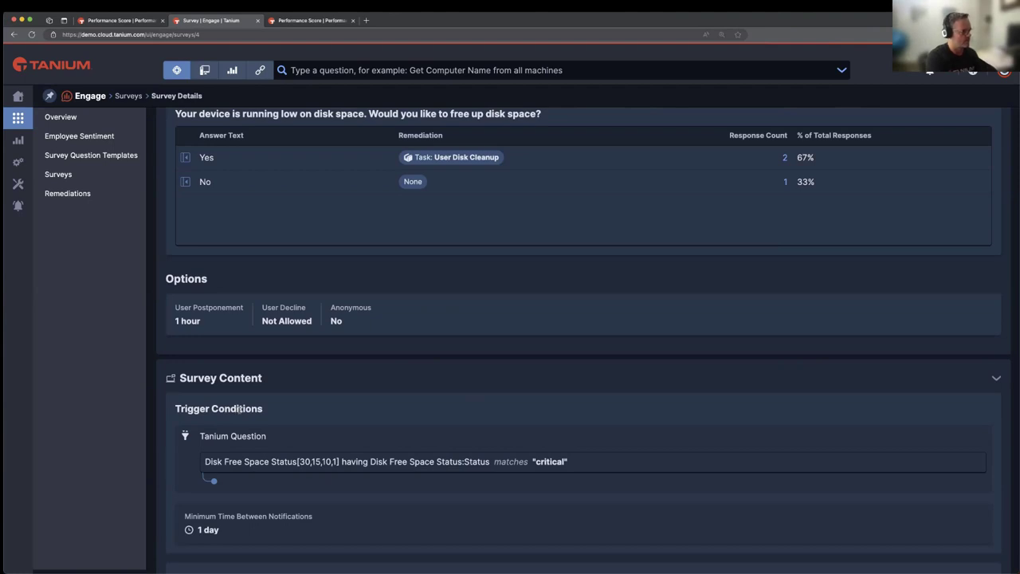
scroll(240, 409, "up", 3)
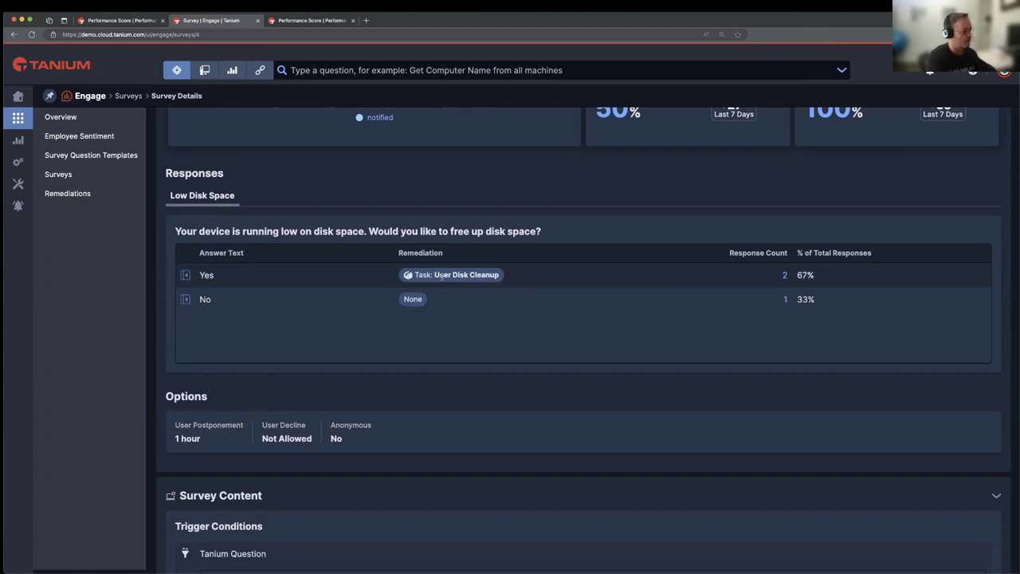
Expand the Low Disk Space entry under Survey Questions to read its question text and response options
scroll(448, 303, "down", 5)
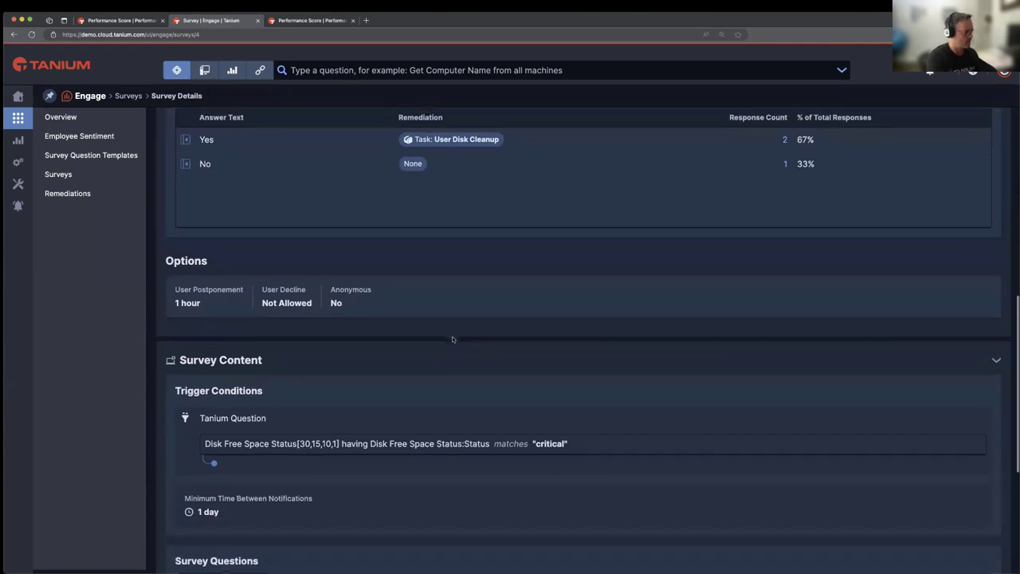
scroll(452, 339, "down", 2)
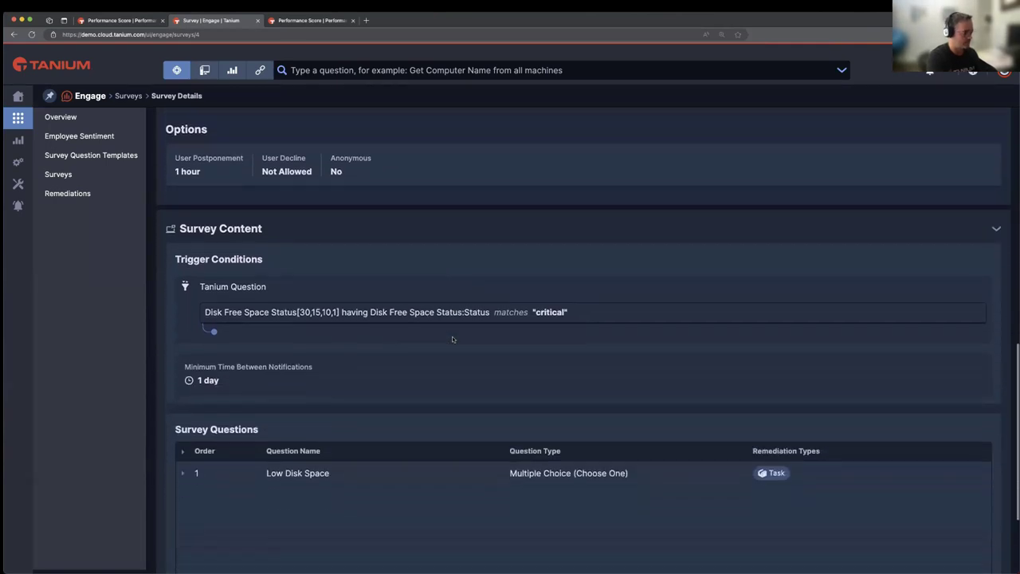
left_click(185, 469)
scroll(441, 369, "down", 4)
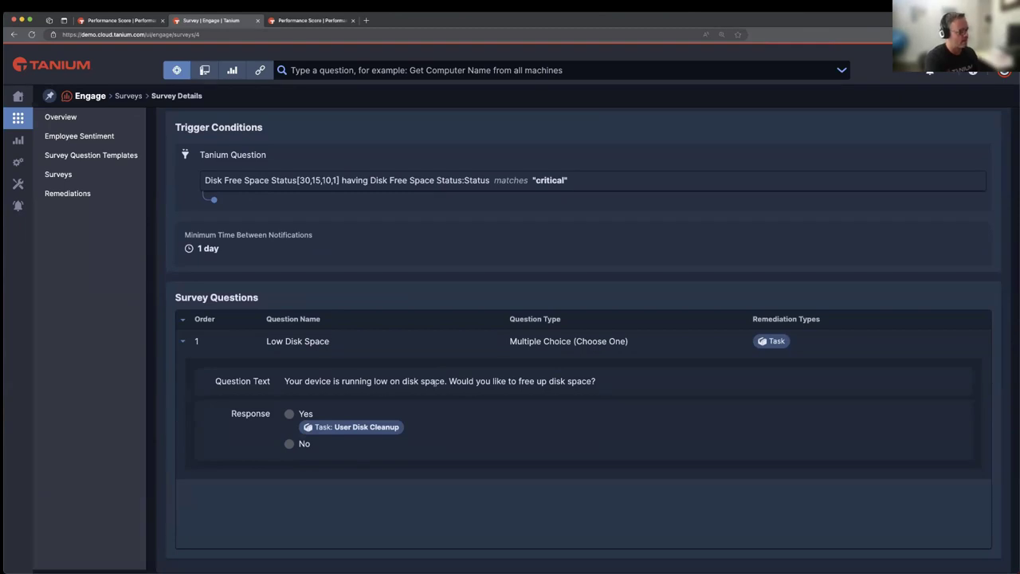
View the answer details for the Yes response to check the responding computers, and close the details
scroll(443, 393, "up", 8)
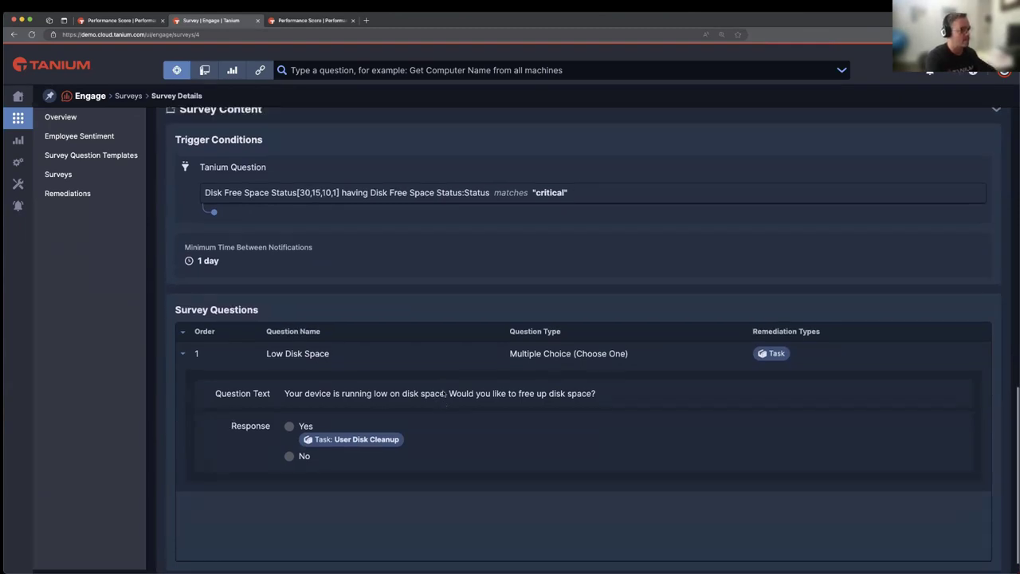
scroll(444, 396, "up", 2)
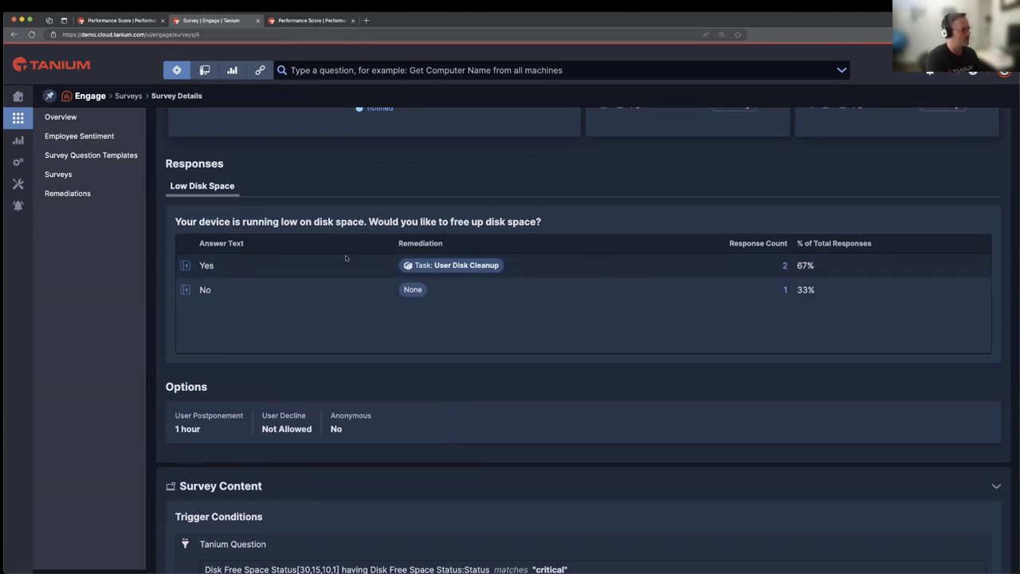
left_click(184, 265)
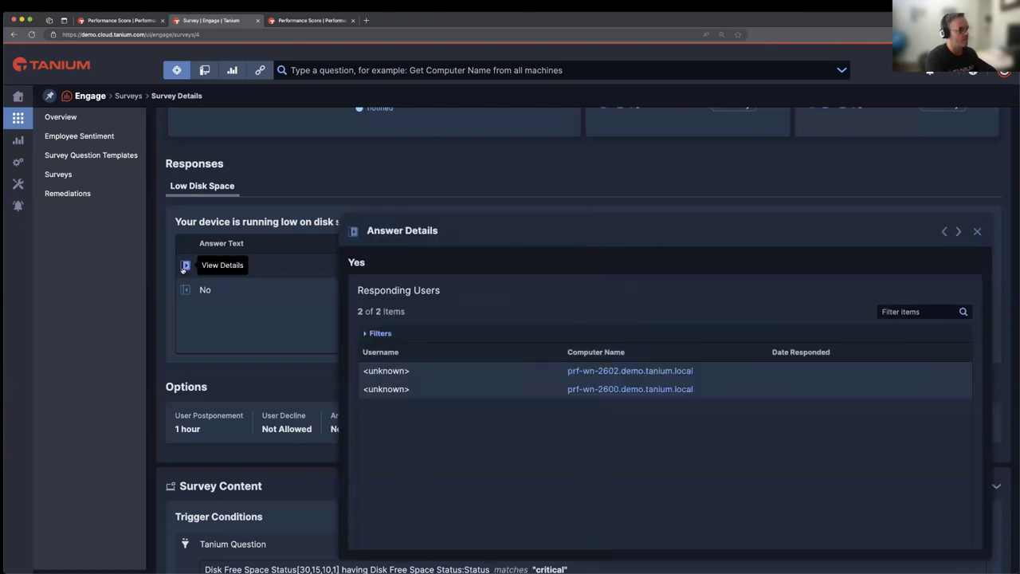
left_click(184, 265)
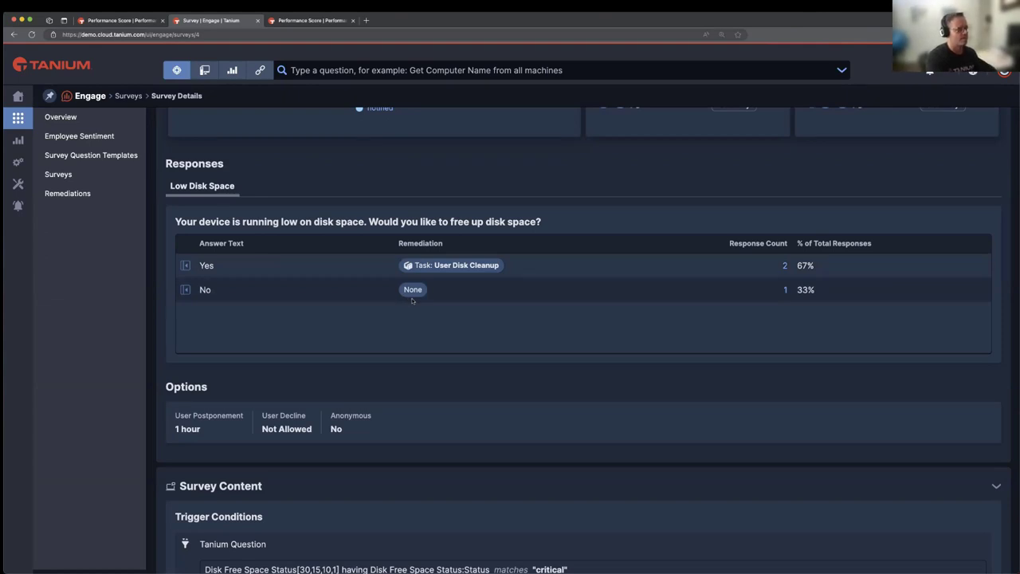
Return to the surveys list, open the Browser Performance - Chrome survey, and examine its responses, remediation task and trigger condition
scroll(410, 301, "up", 2)
scroll(413, 301, "up", 3)
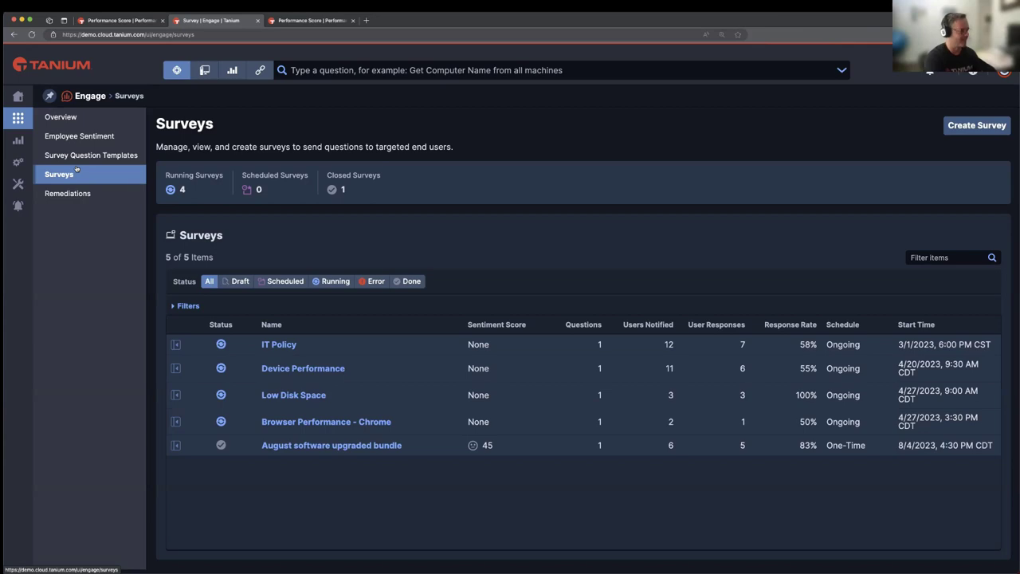
left_click(367, 427)
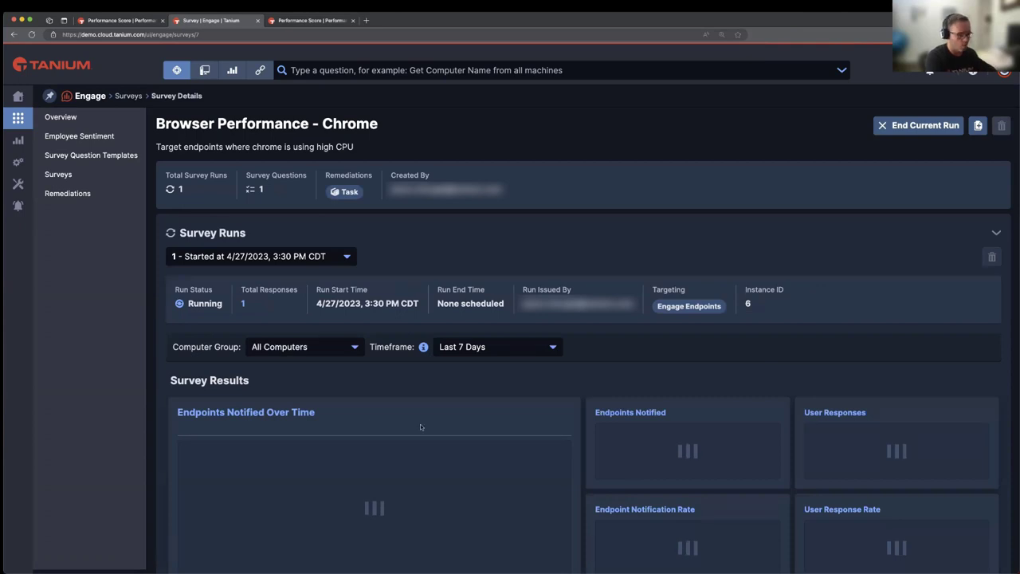
scroll(422, 427, "down", 1)
scroll(422, 427, "down", 1)
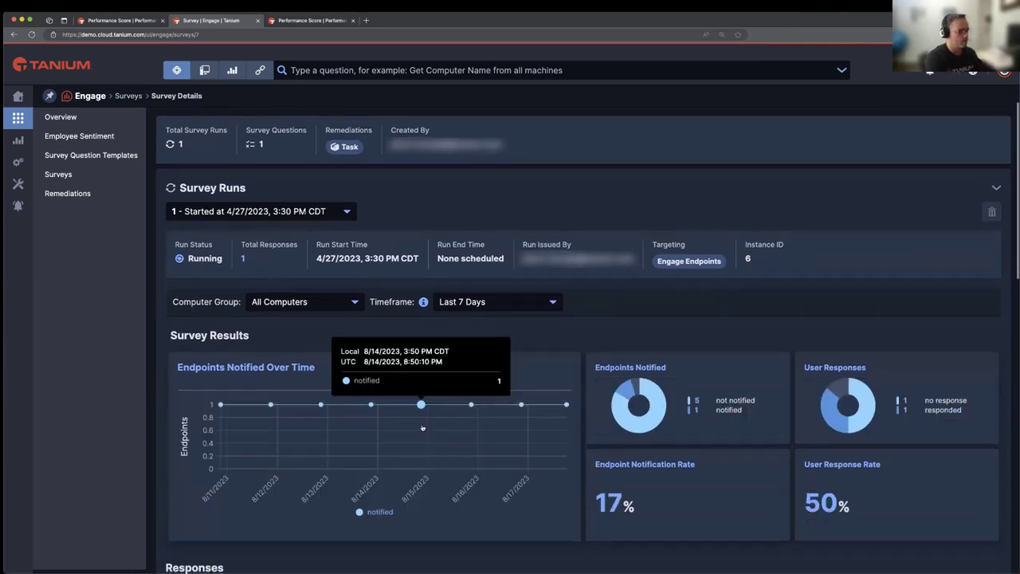
scroll(423, 427, "down", 2)
scroll(423, 428, "down", 5)
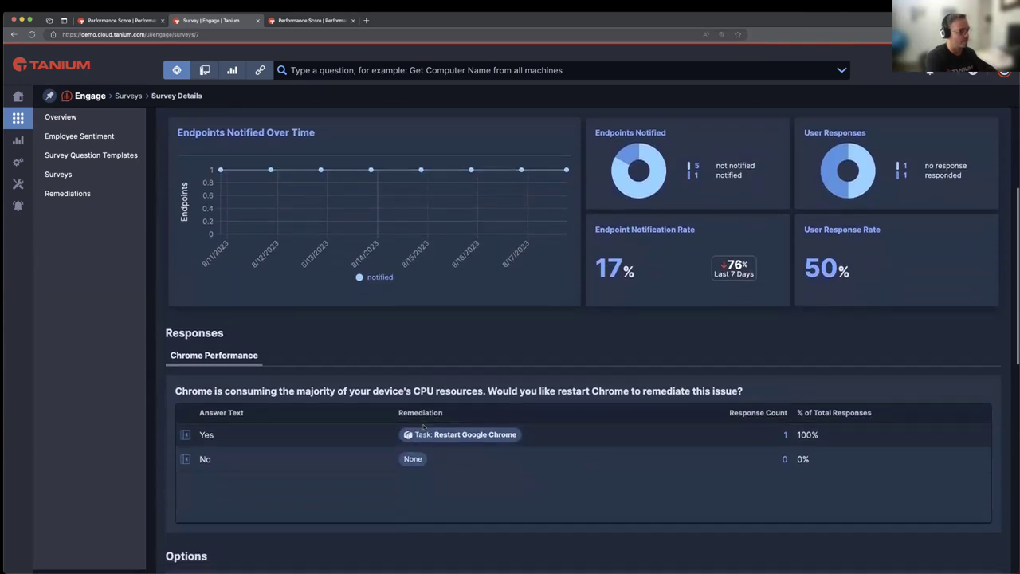
scroll(475, 346, "down", 3)
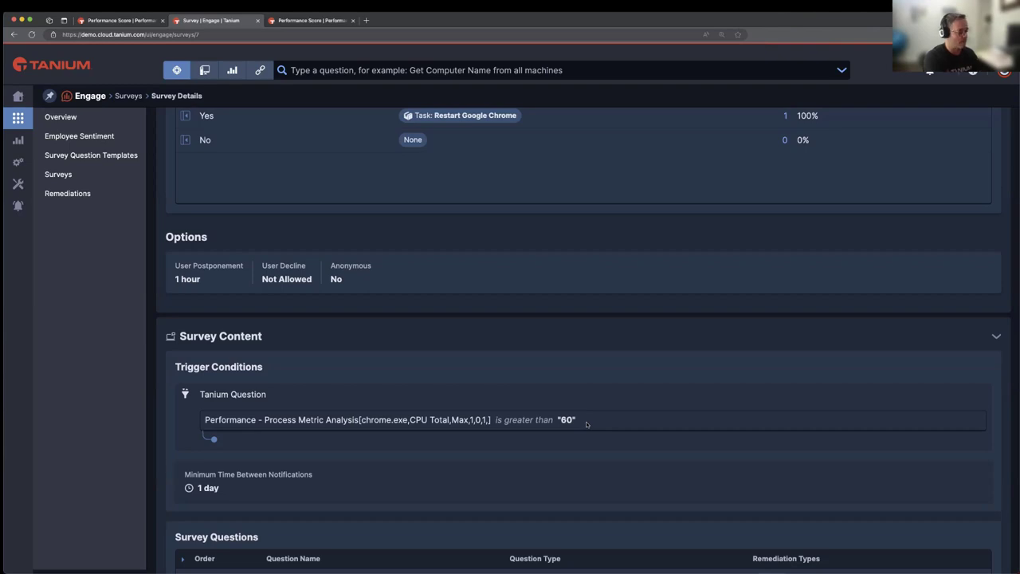
scroll(587, 424, "down", 2)
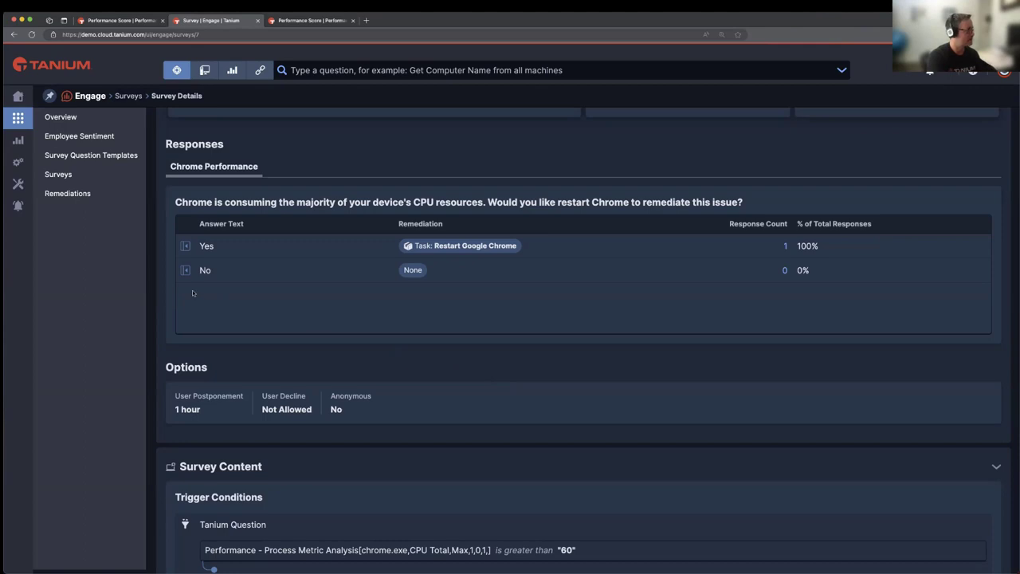
Open the Engage remediations list and bring up a blank Create Remediation Task form to view its detail fields
left_click(72, 197)
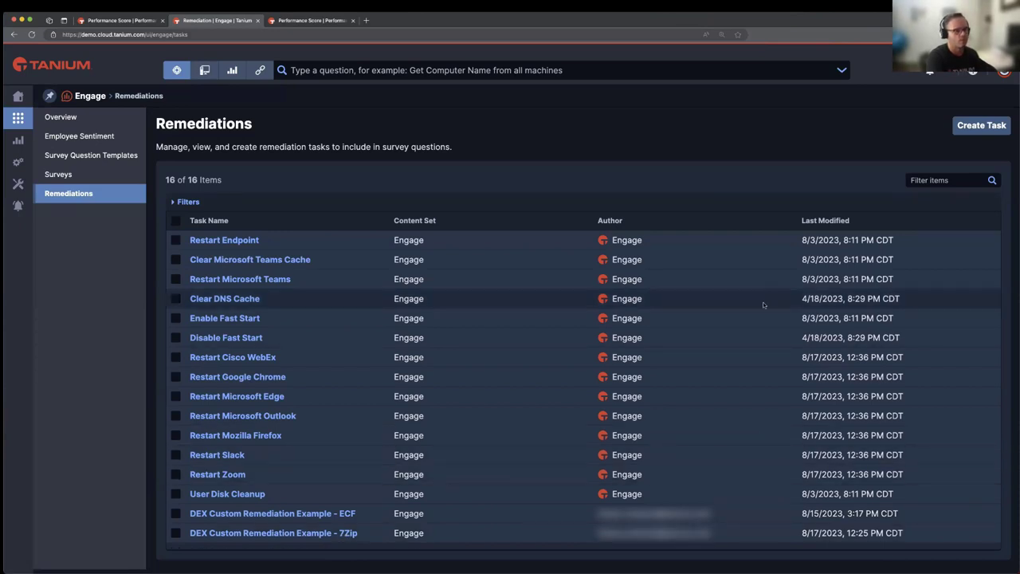
left_click(964, 129)
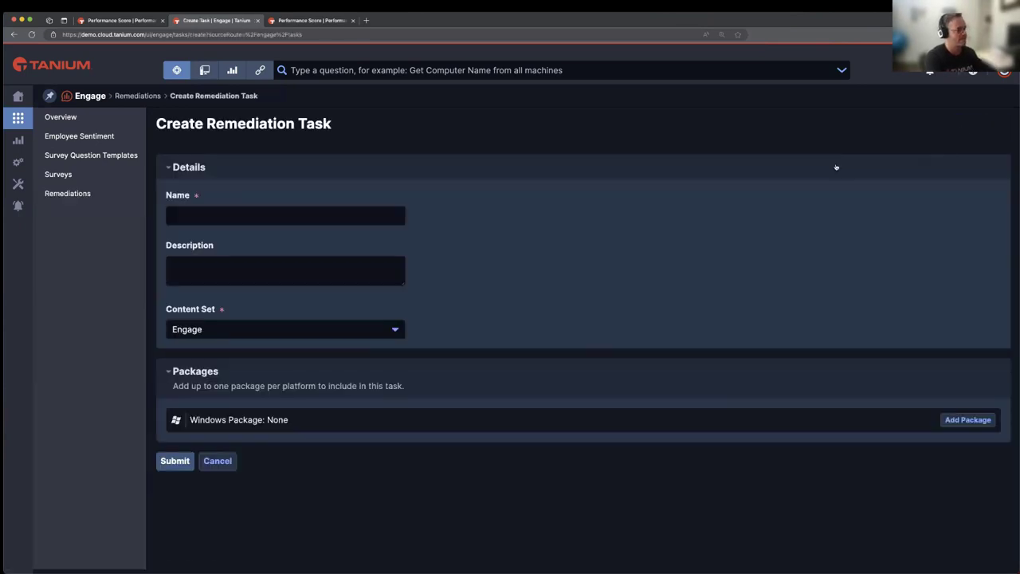
left_click(292, 213)
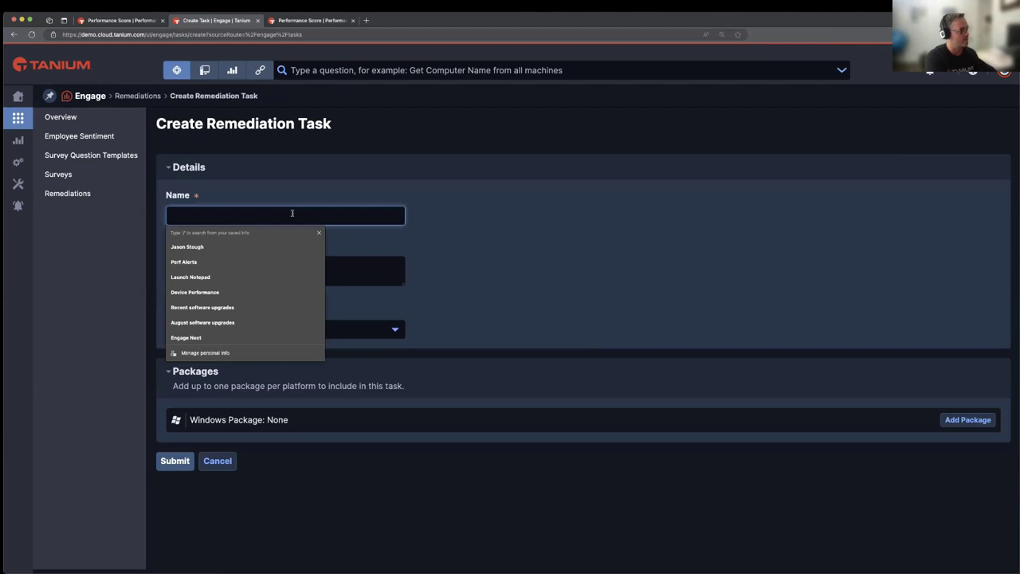
left_click(458, 215)
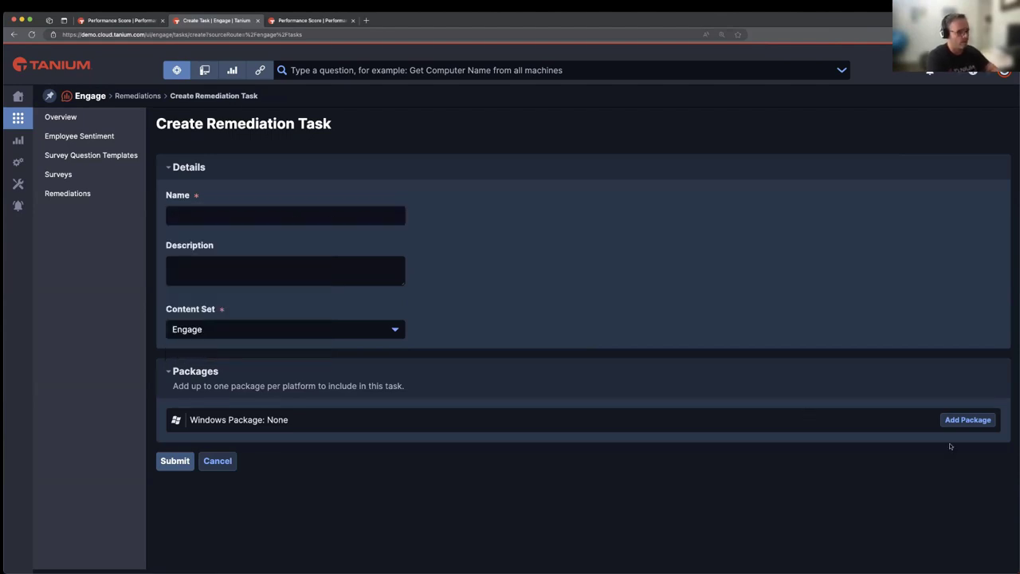
Browse the Windows packages available for the new remediation task, and close the package selection without choosing one
left_click(968, 420)
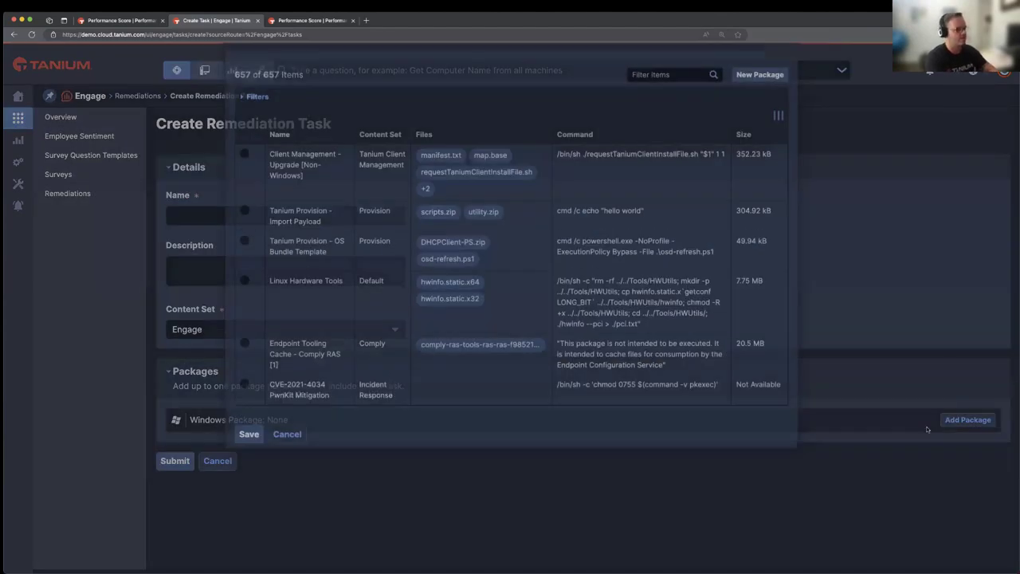
scroll(569, 328, "down", 10)
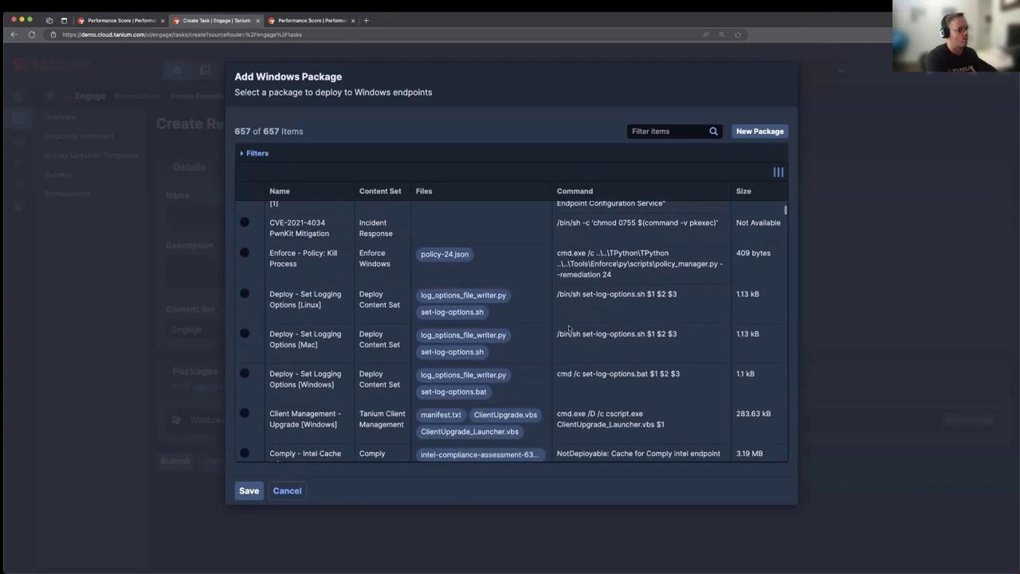
scroll(569, 328, "down", 10)
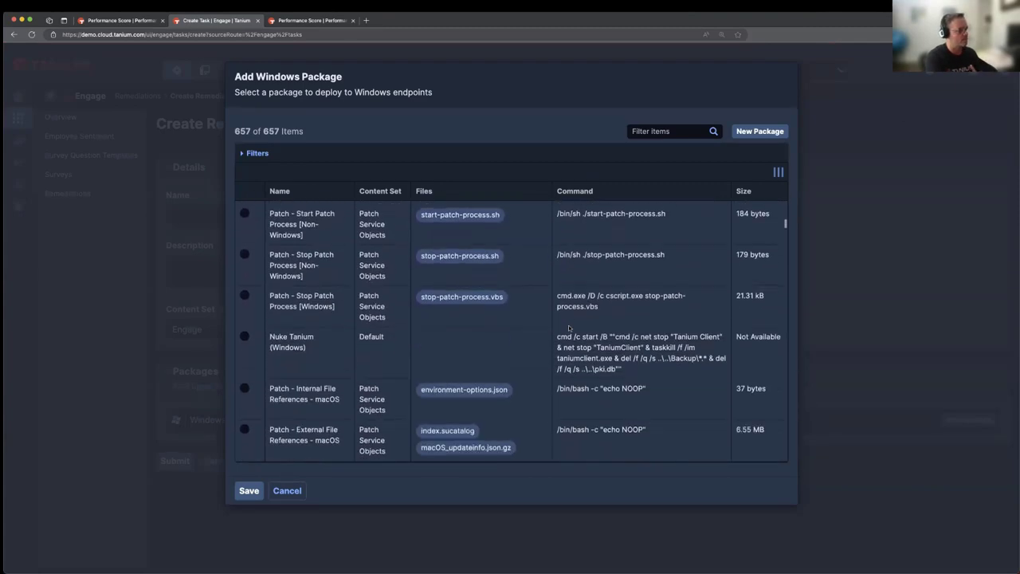
scroll(569, 328, "down", 5)
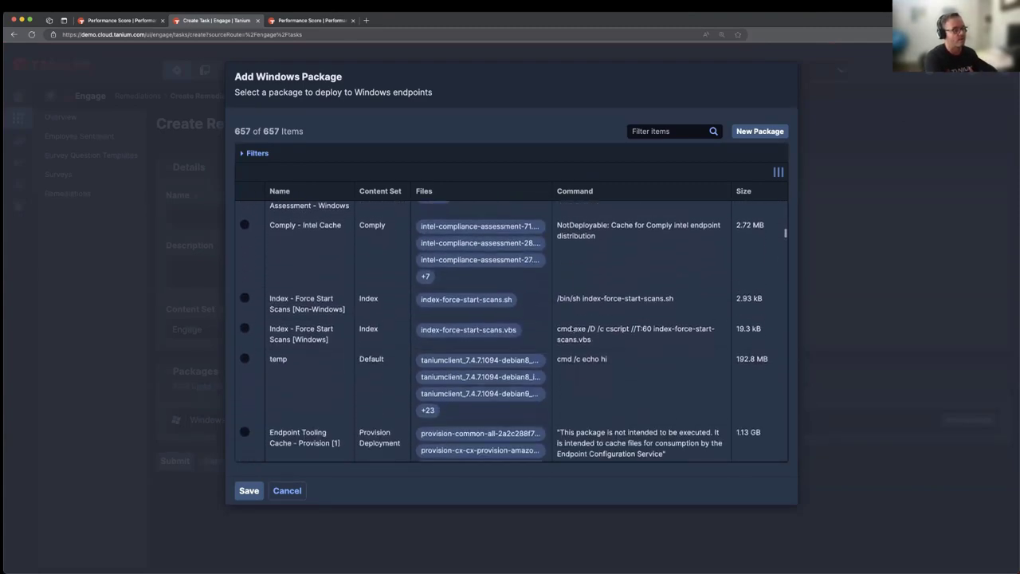
left_click(285, 490)
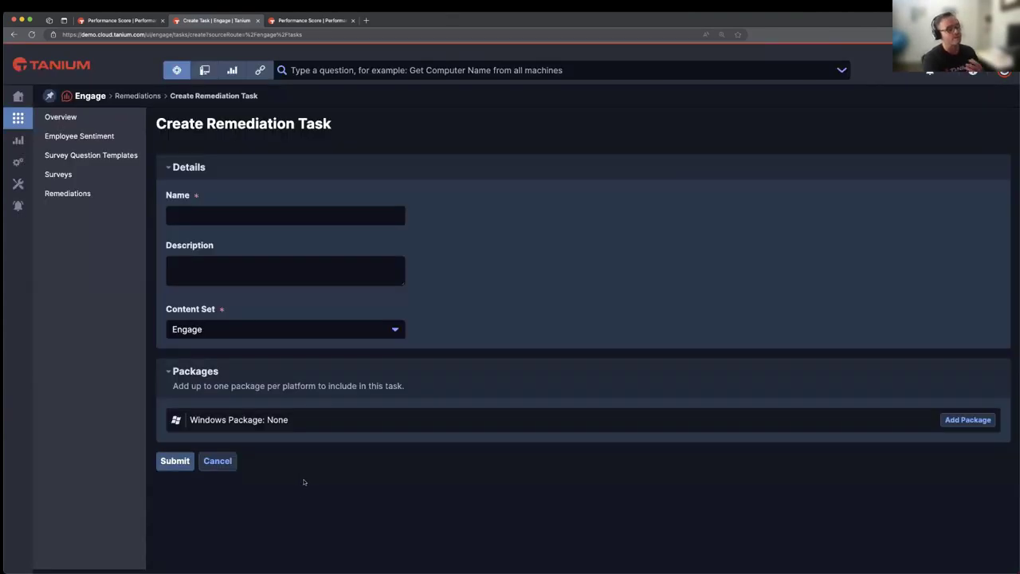
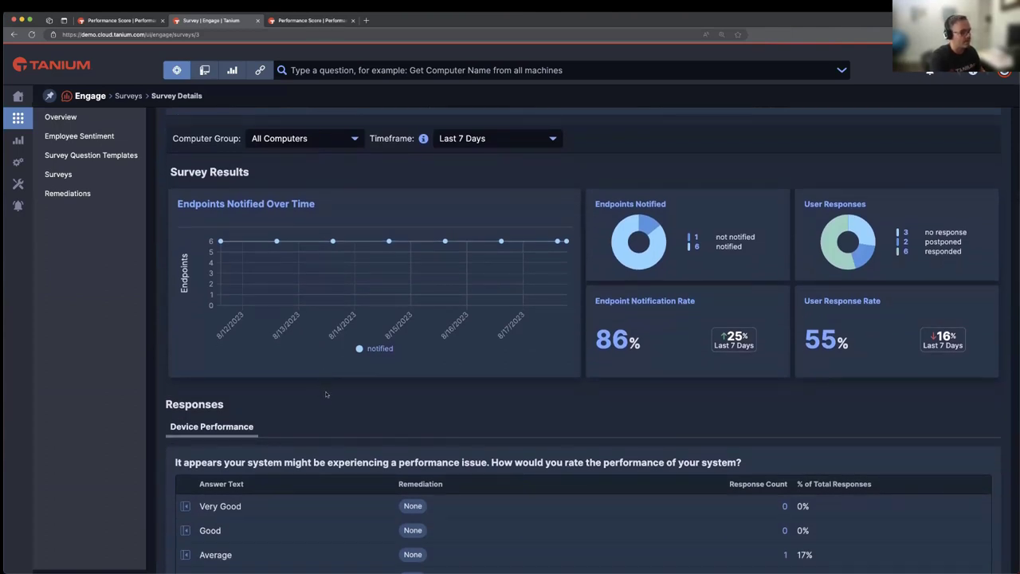
Examine the Device Performance survey's responses, options and trigger condition
scroll(323, 387, "down", 5)
scroll(326, 390, "down", 6)
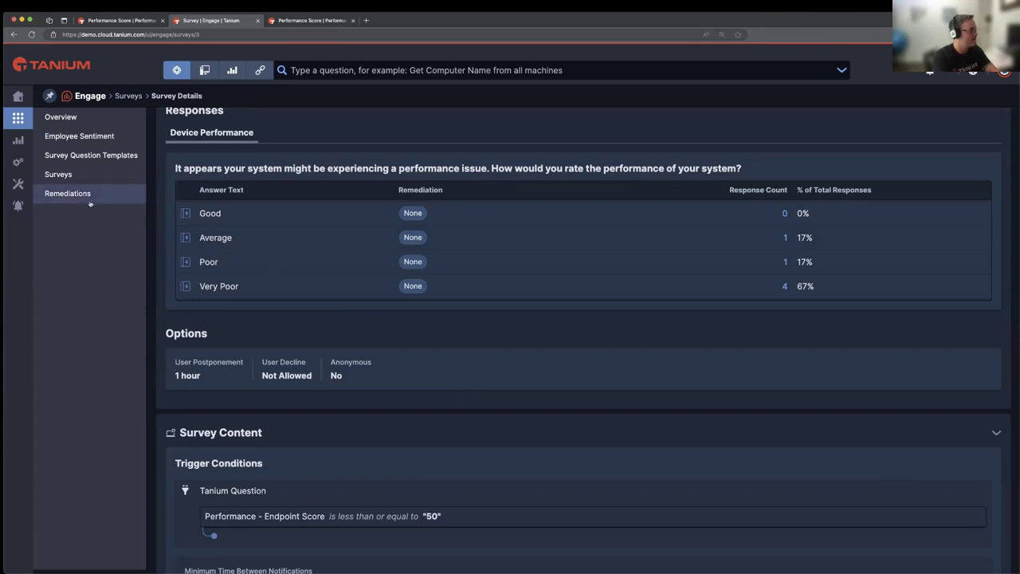
Open the August software upgraded bundle survey, examine its sentiment results, and view the answer details for the Very Poor response
left_click(60, 173)
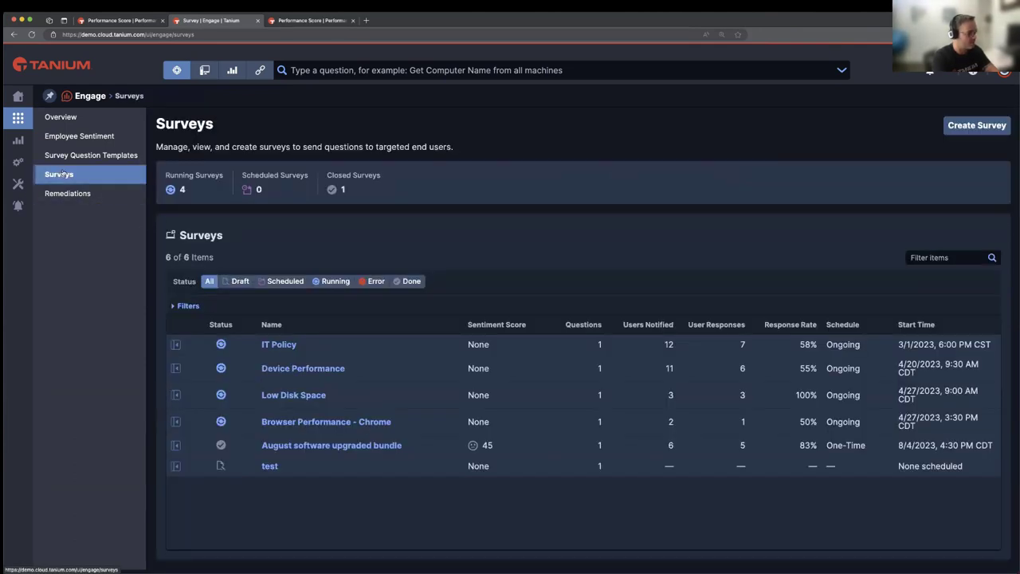
left_click(353, 450)
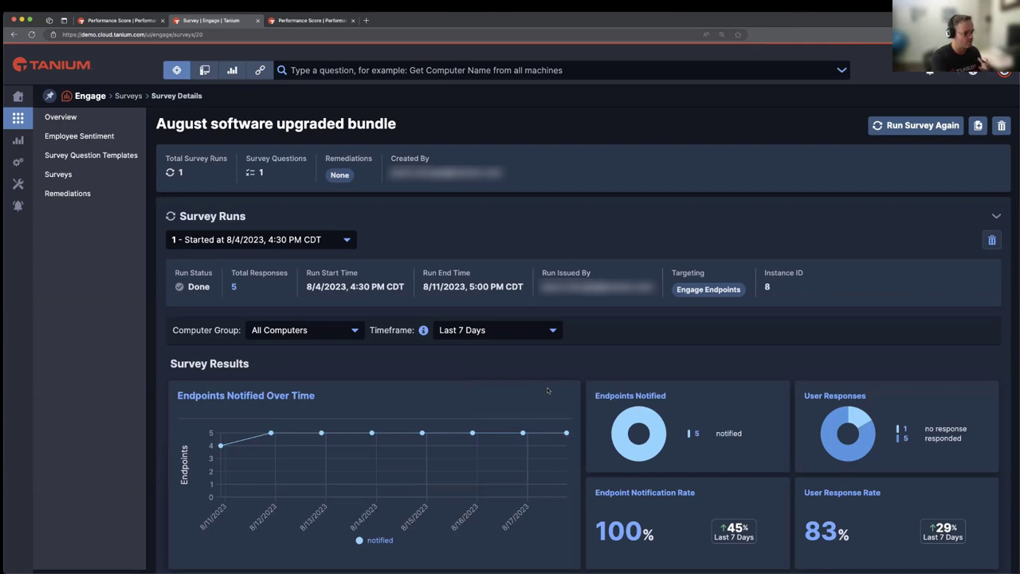
scroll(548, 391, "down", 5)
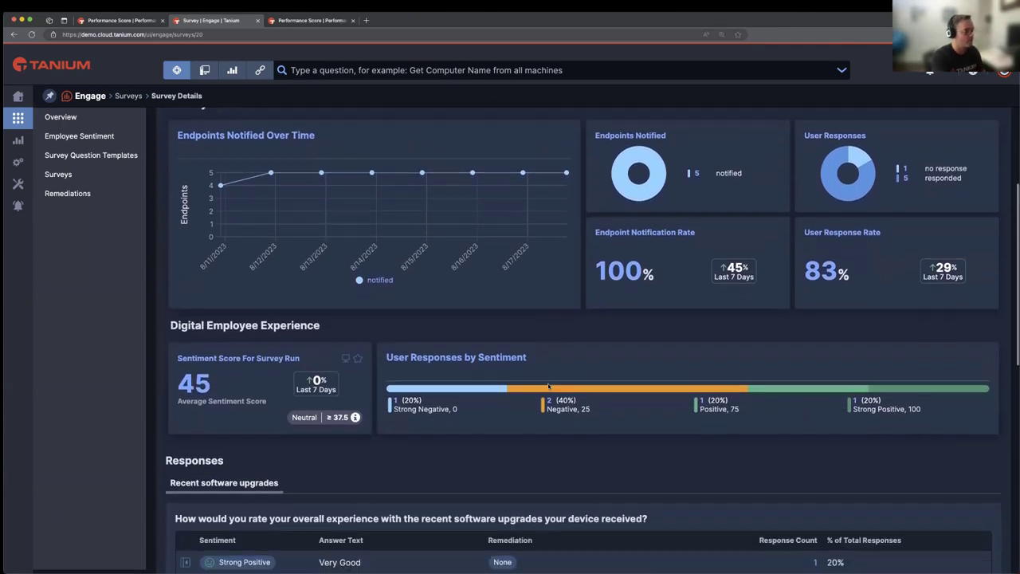
scroll(547, 387, "down", 4)
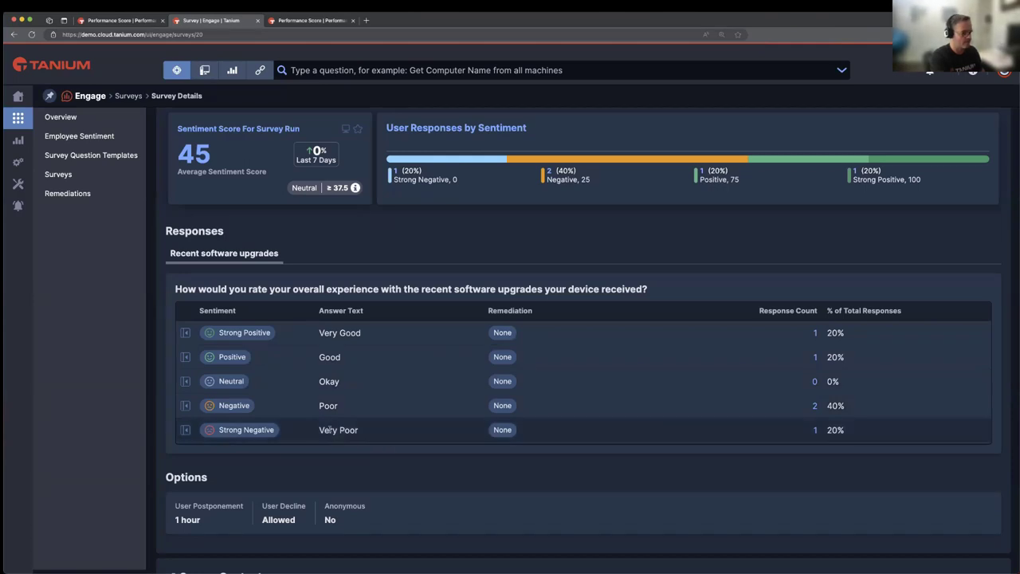
left_click(185, 430)
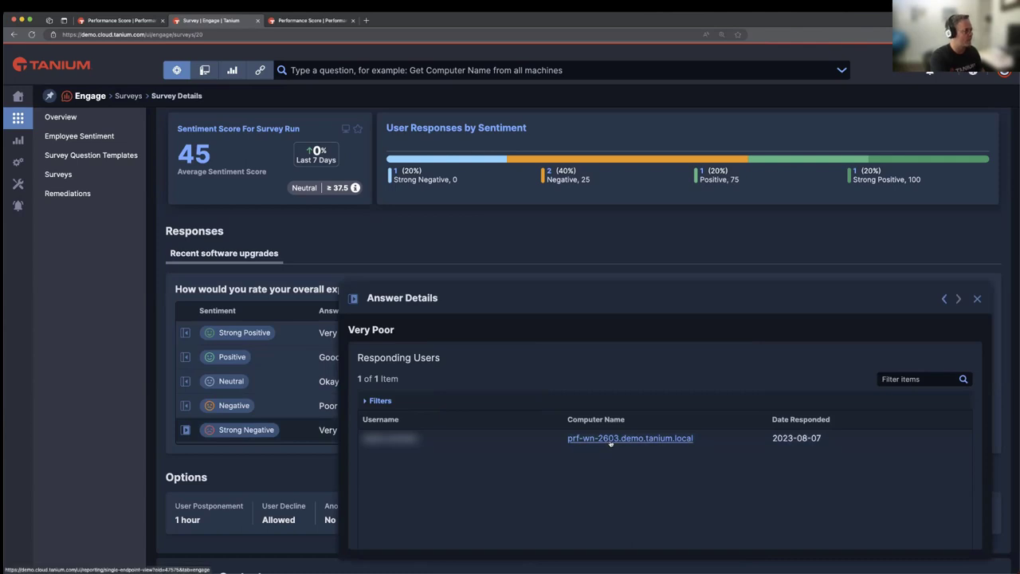
Open the Employee Sentiment page and review its DEX score trend and the available survey and computer group filters
left_click(92, 140)
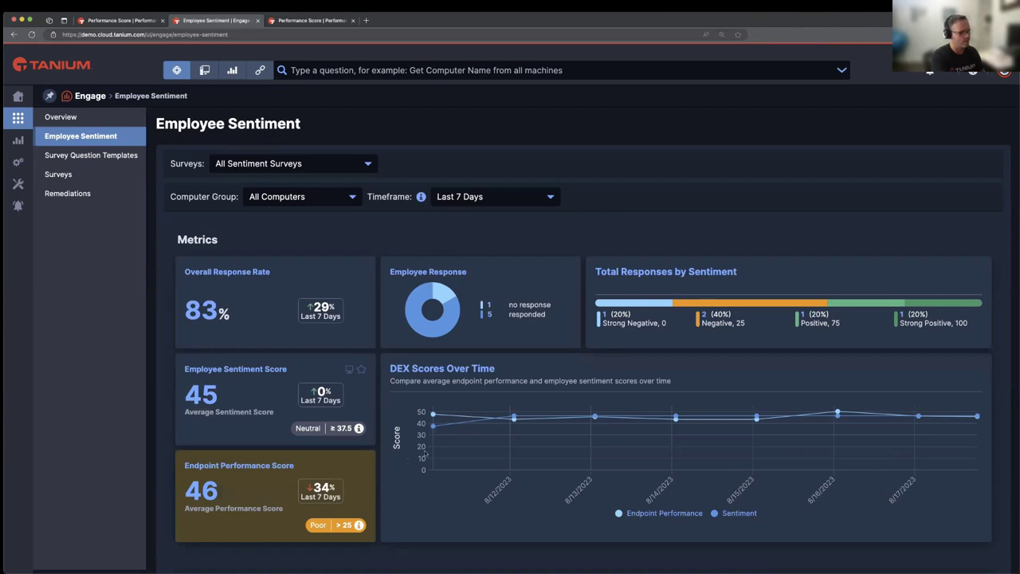
mouse_move(614, 414)
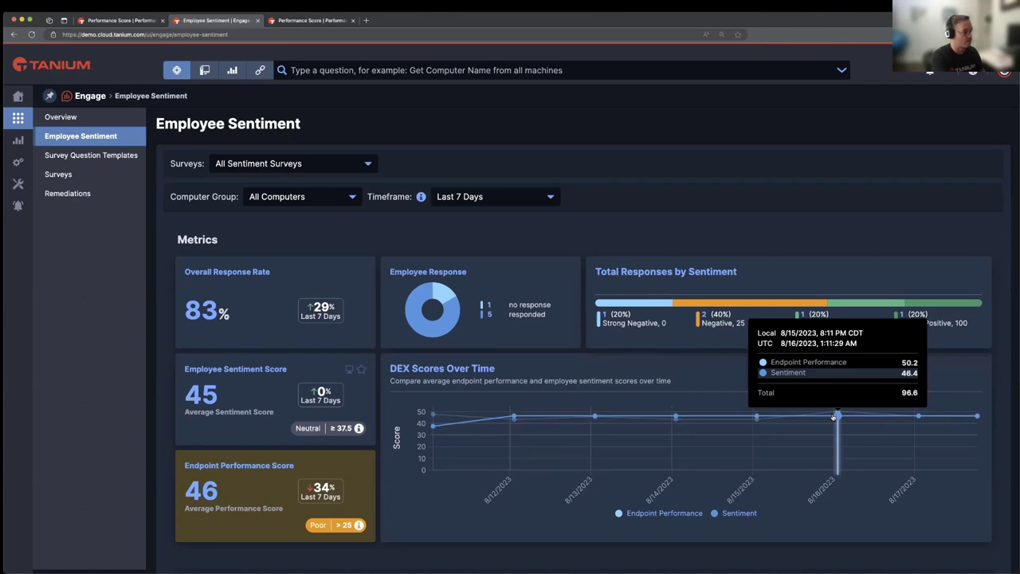
left_click(367, 165)
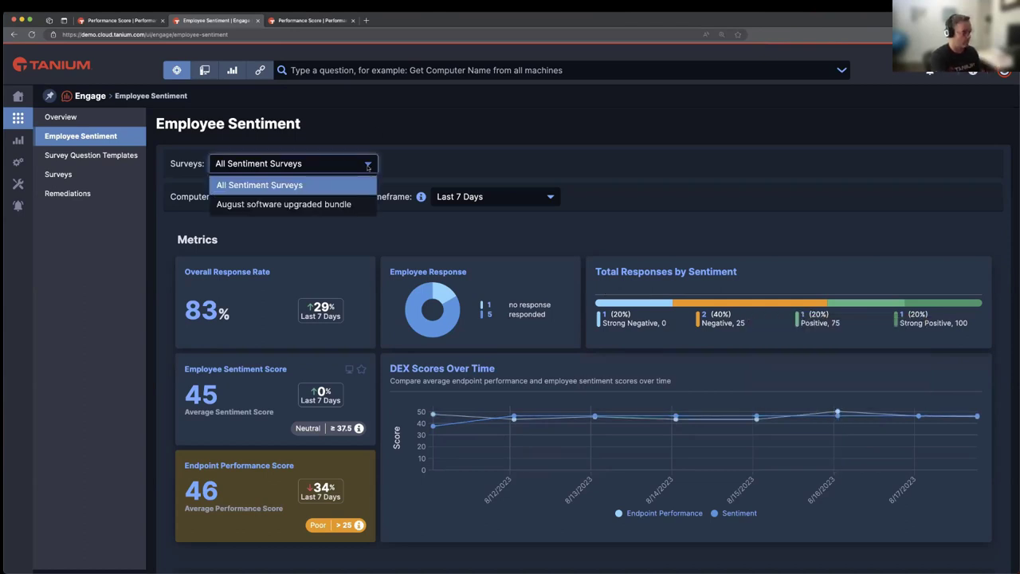
left_click(347, 232)
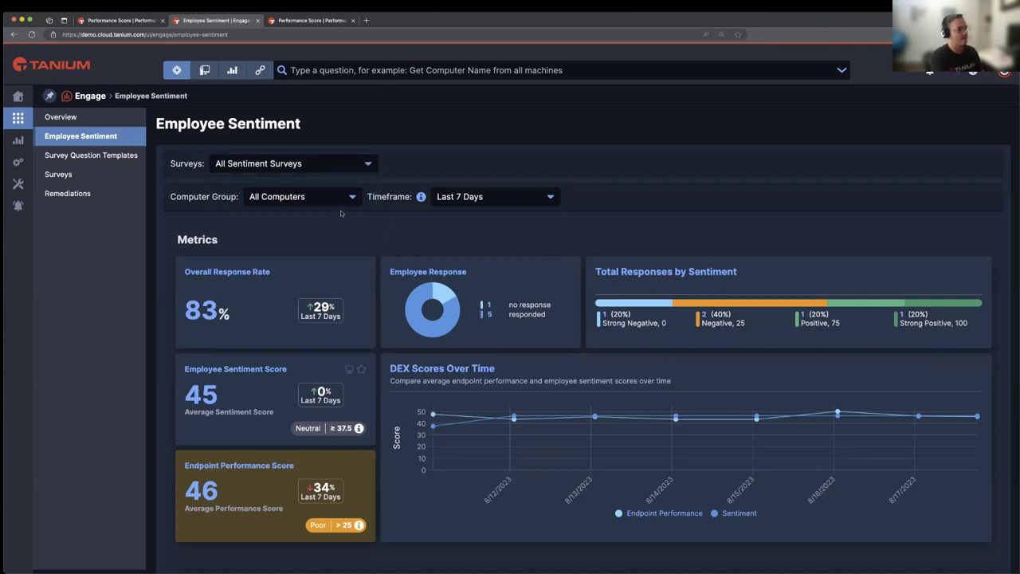
left_click(348, 200)
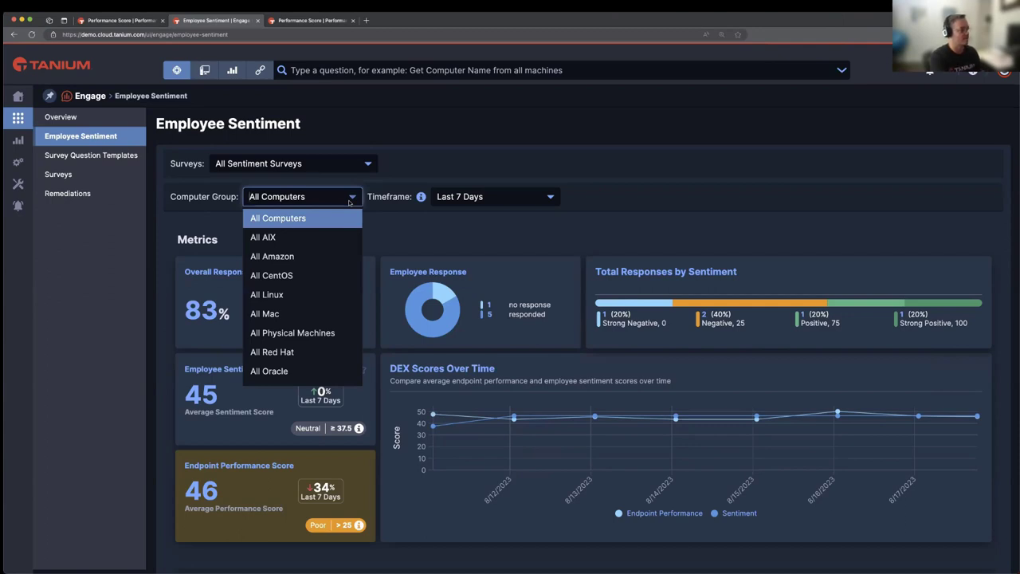
left_click(491, 220)
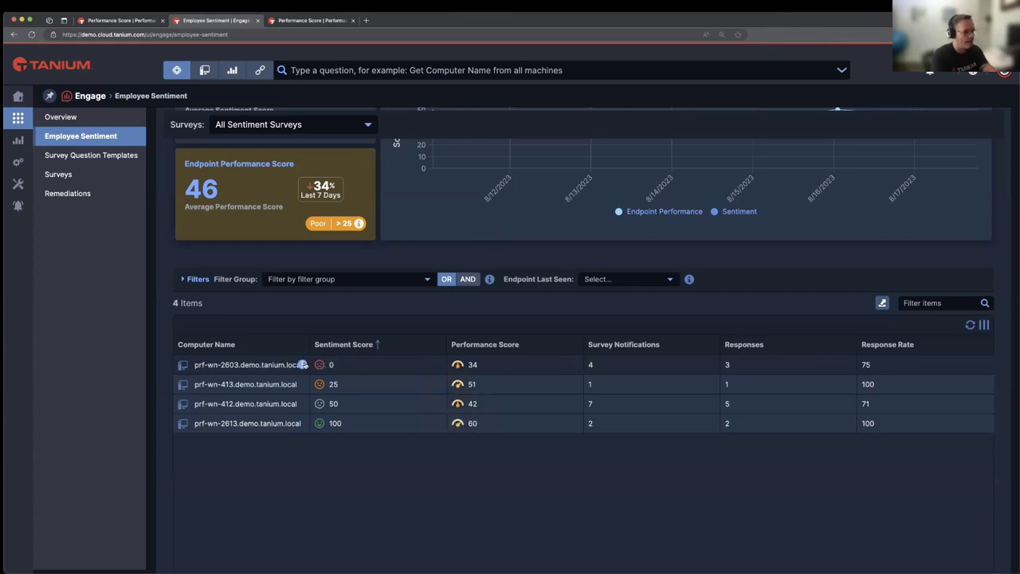
Open the single endpoint view for prf-wn-2603.demo.tanium.local from the sentiment list and examine its Engage sentiment and performance scores
left_click(184, 365)
left_click(234, 542)
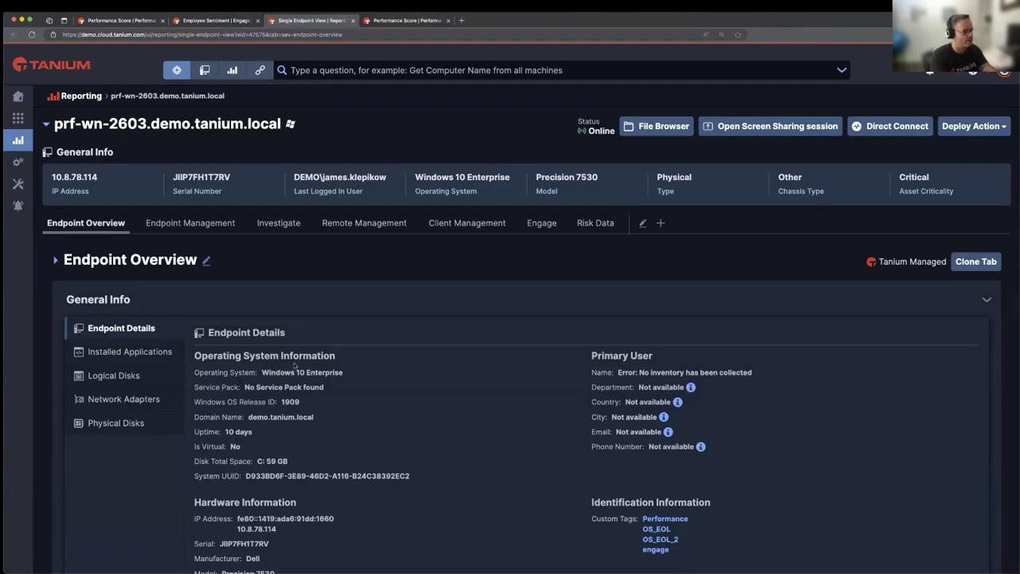
left_click(528, 223)
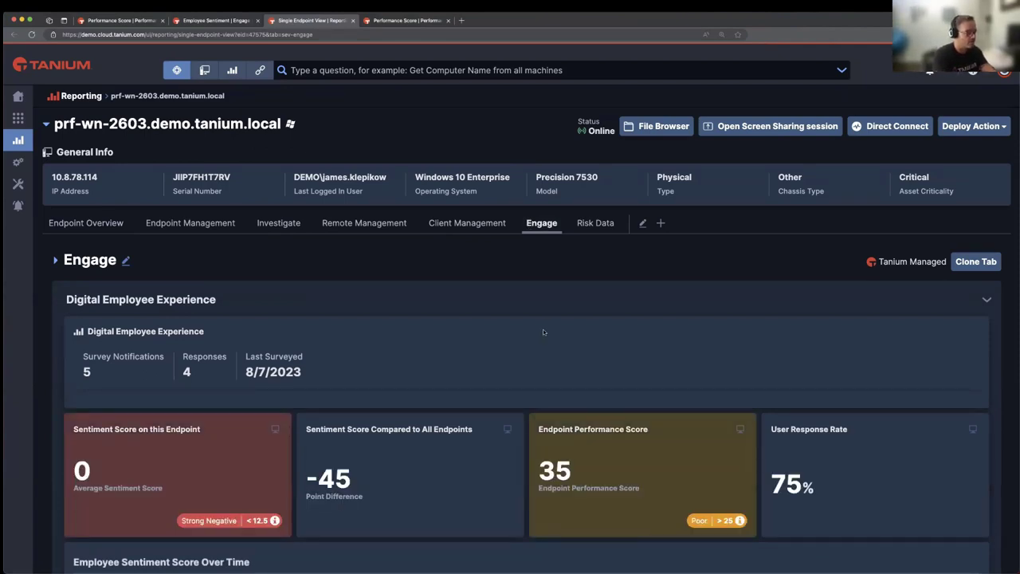
scroll(543, 331, "down", 3)
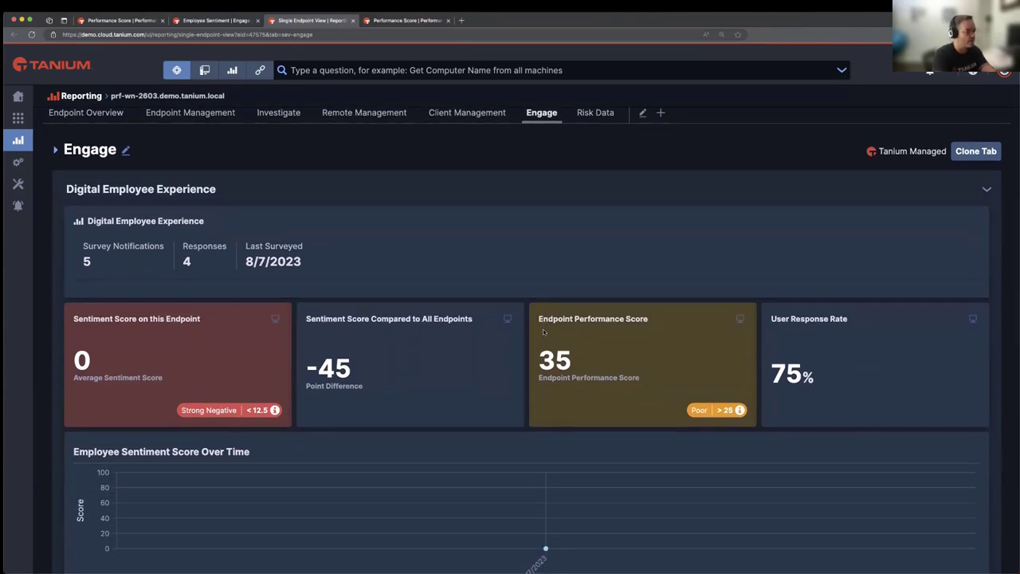
scroll(543, 332, "down", 1)
scroll(542, 332, "down", 1)
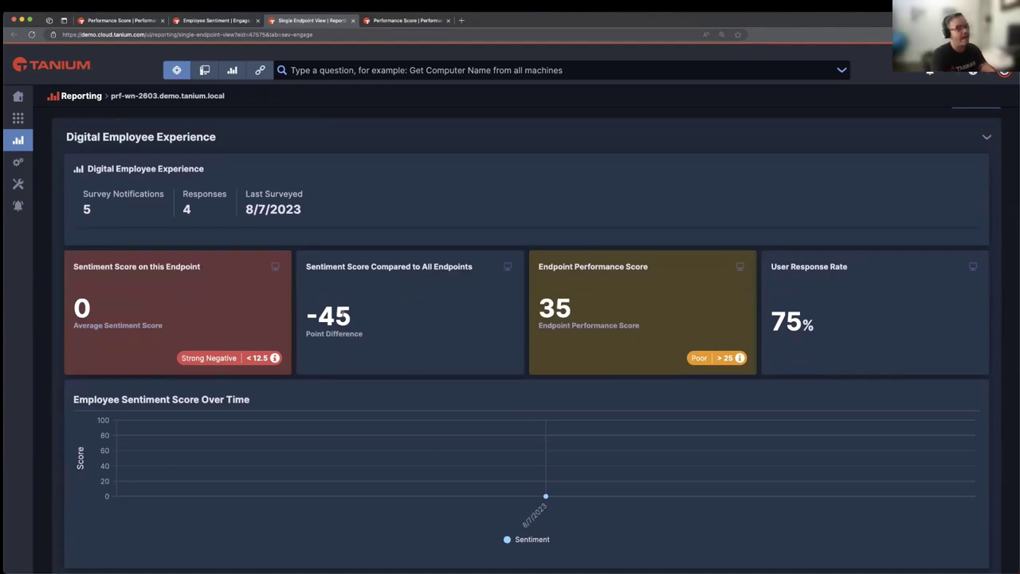
Open the endpoint's survey response for August software upgraded bundle to read the answer and the responding user's details
scroll(342, 317, "down", 3)
scroll(342, 318, "down", 4)
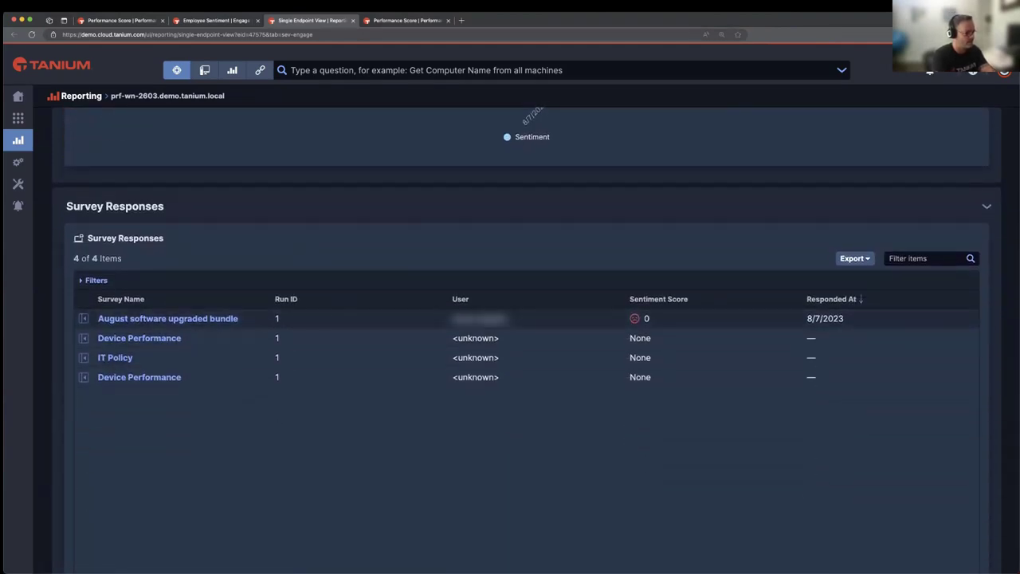
left_click(84, 319)
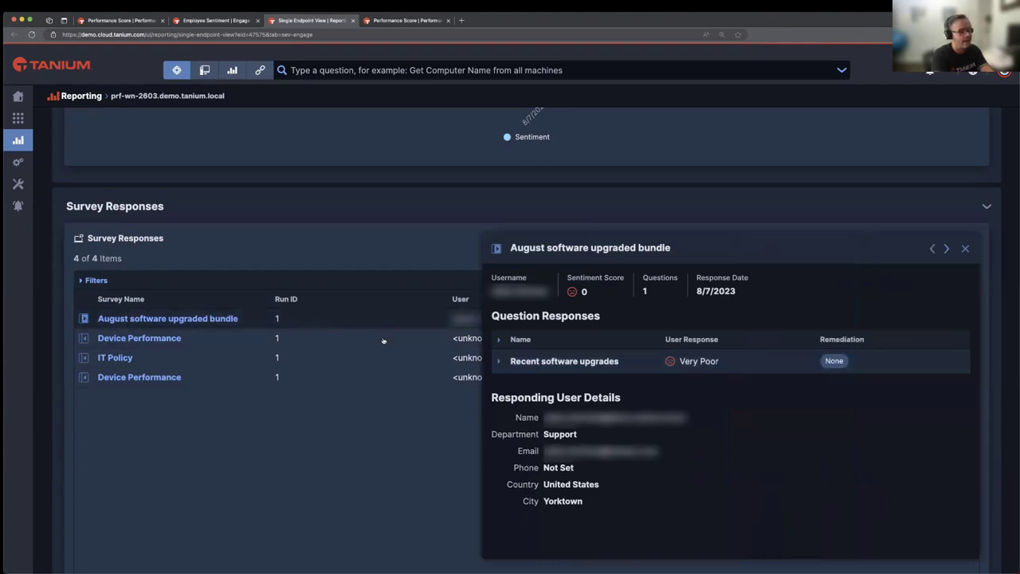